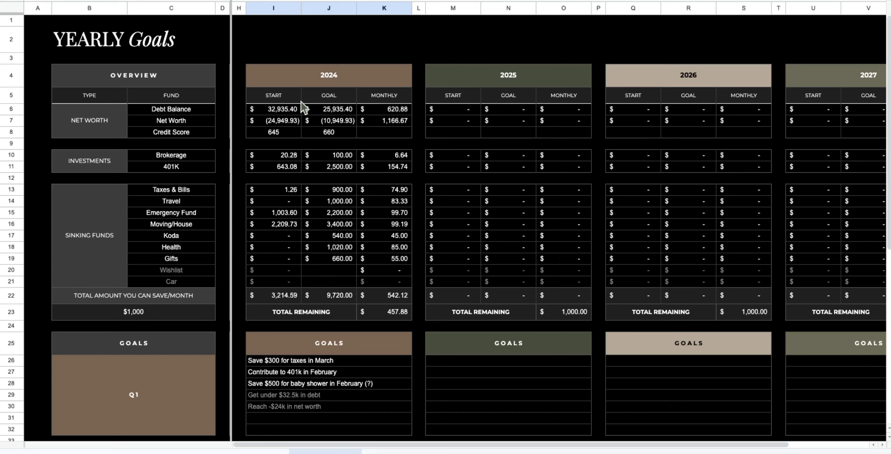
Step: Select the columns spanning all the yearly blocks in the Yearly Goals sheet, then clear the selection
left_click(307, 445)
mouse_move(307, 445)
left_mouse_down()
mouse_move(442, 436)
mouse_move(302, 447)
left_mouse_up()
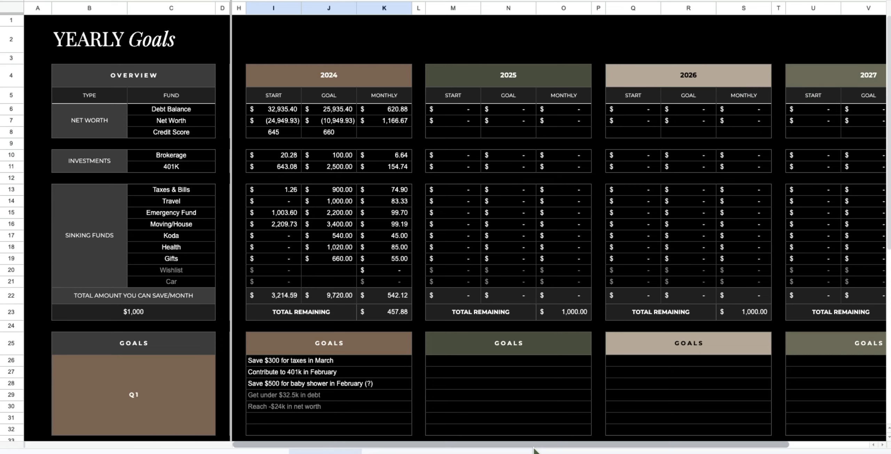
left_click_drag(535, 446, 727, 442)
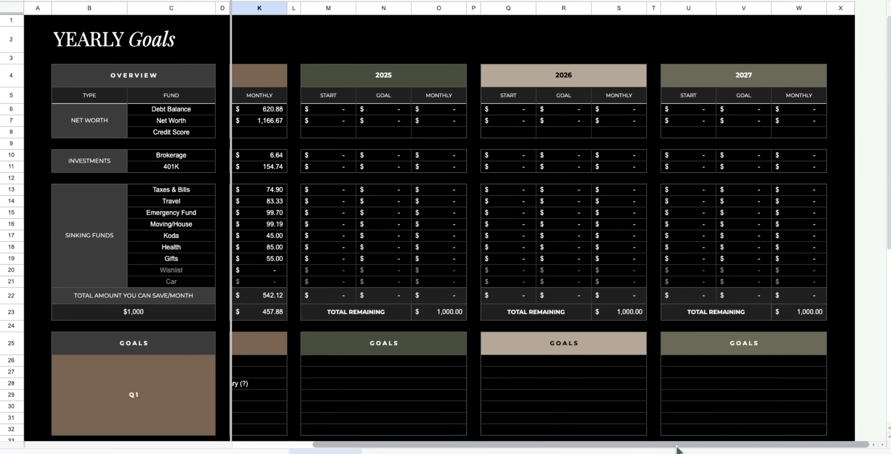
left_click_drag(677, 447, 597, 448)
left_click_drag(175, 80, 181, 312)
left_click_drag(273, 9, 843, 35)
left_click(405, 133)
scroll(261, 252, "down", 5)
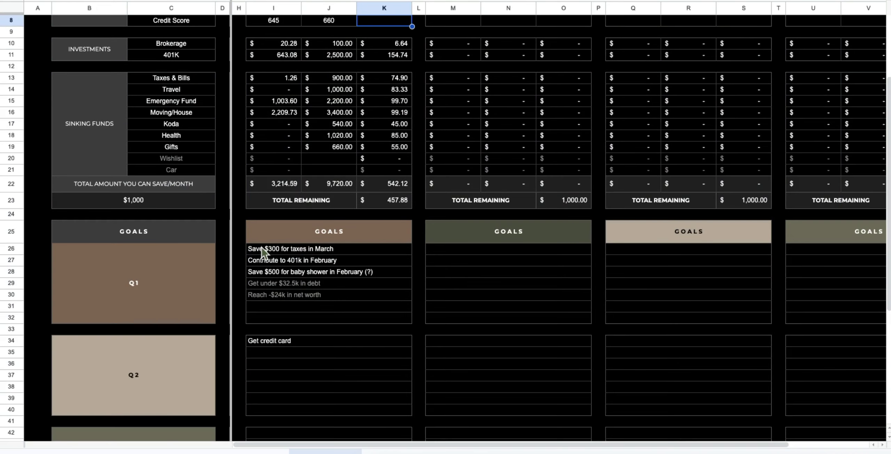
scroll(262, 253, "down", 4)
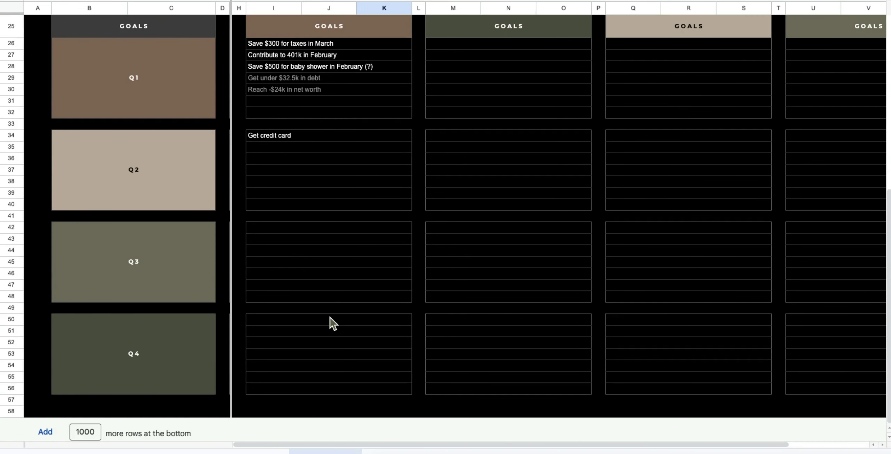
scroll(375, 221, "up", 3)
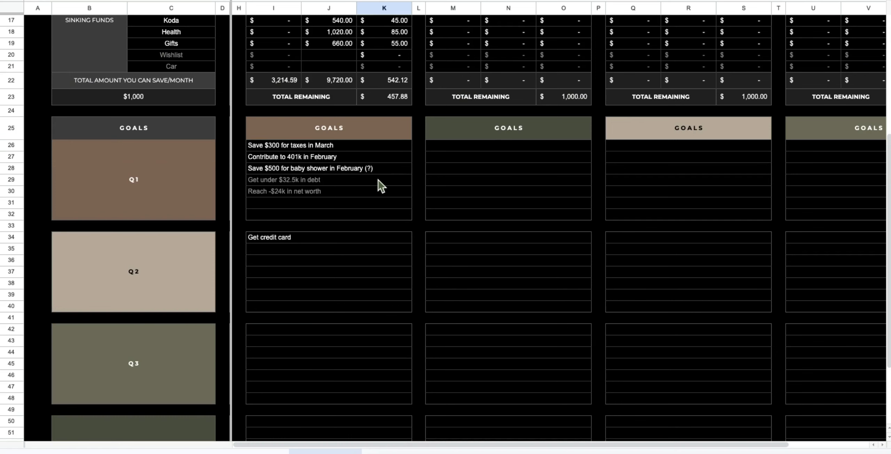
scroll(383, 174, "up", 6)
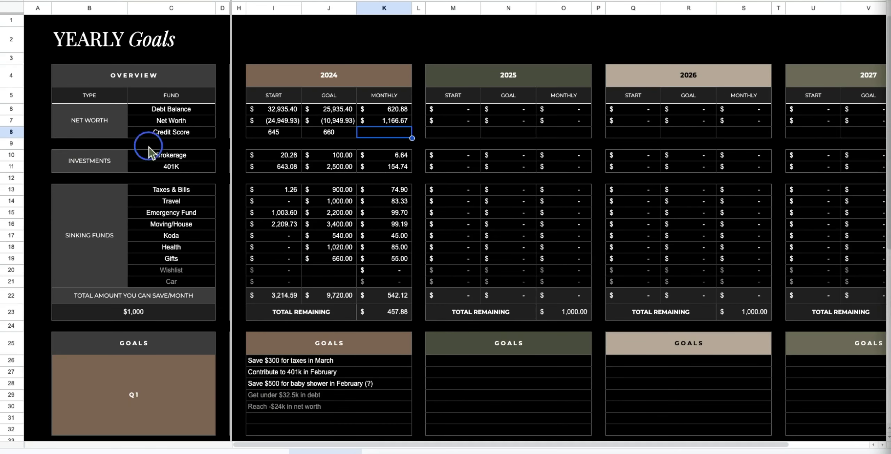
Step: Go over the NET WORTH funds (Debt Balance, Net Worth, Credit Score) and INVESTMENTS funds (Brokerage, 401K)
left_click(102, 123)
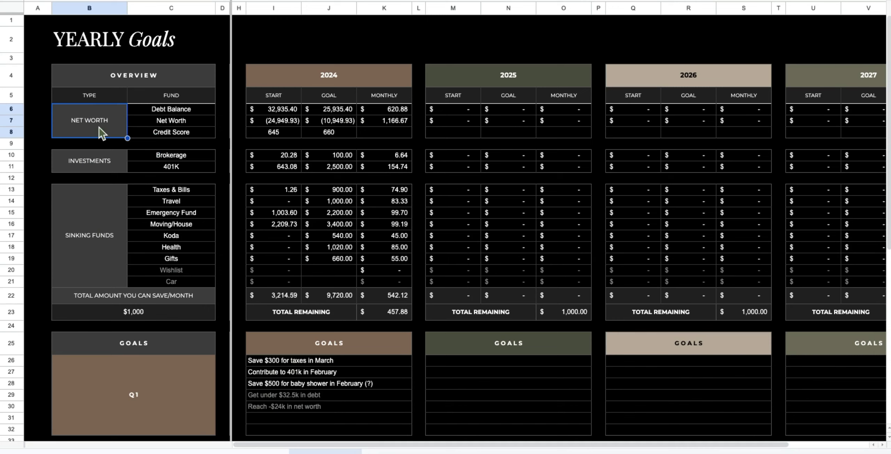
left_click(157, 110)
left_click(194, 121)
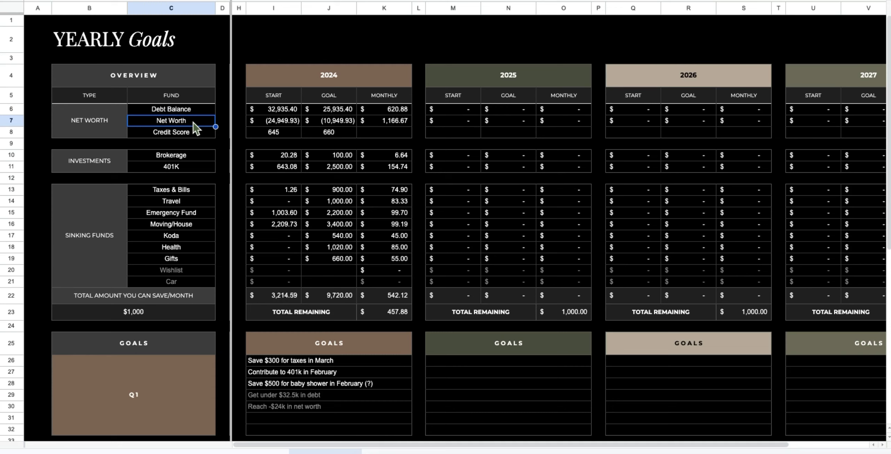
left_click(194, 133)
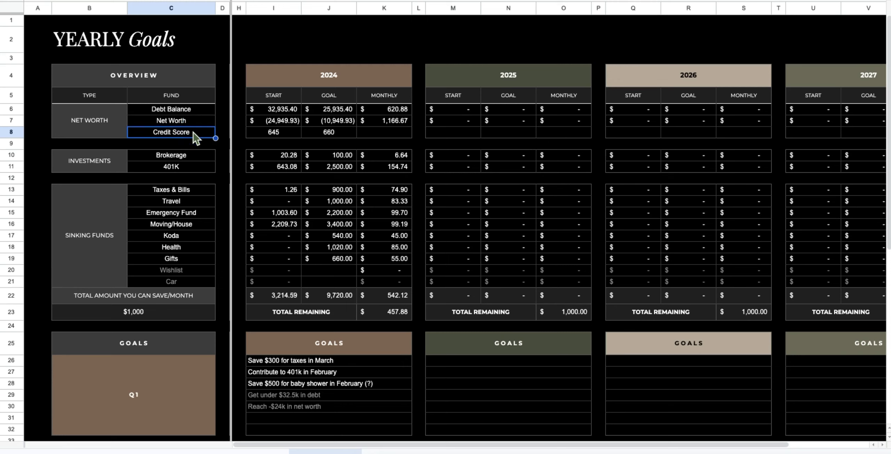
left_click(101, 169)
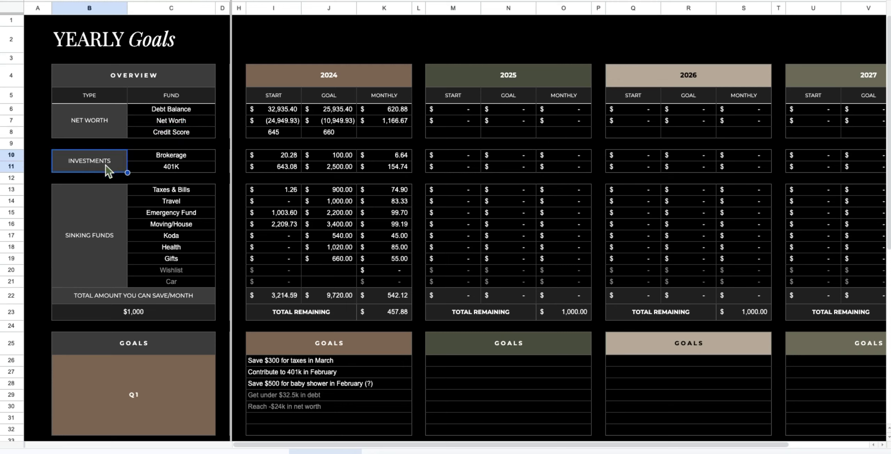
left_click(148, 158)
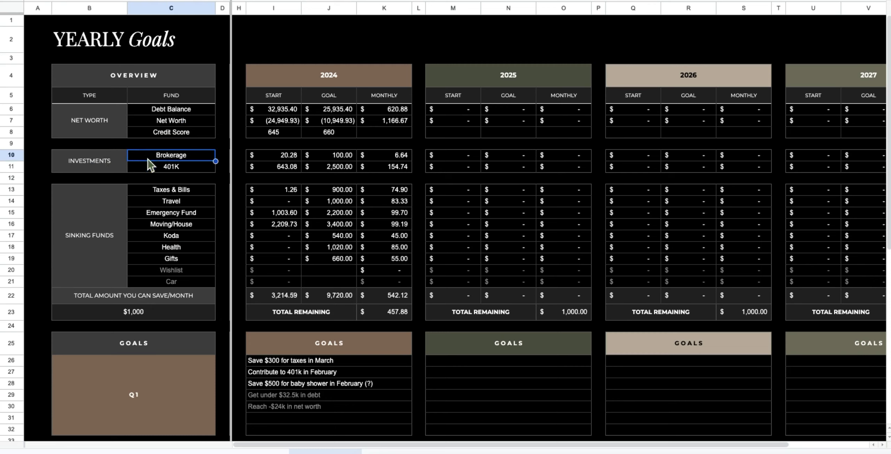
left_click(164, 169)
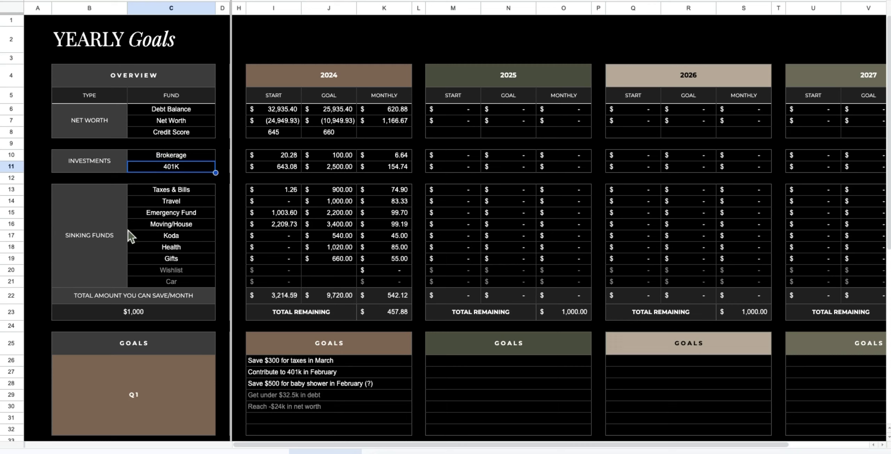
Step: Highlight the SINKING FUNDS, Taxes & Bills to Car, and the $1,000 monthly saving amount
left_click(112, 214)
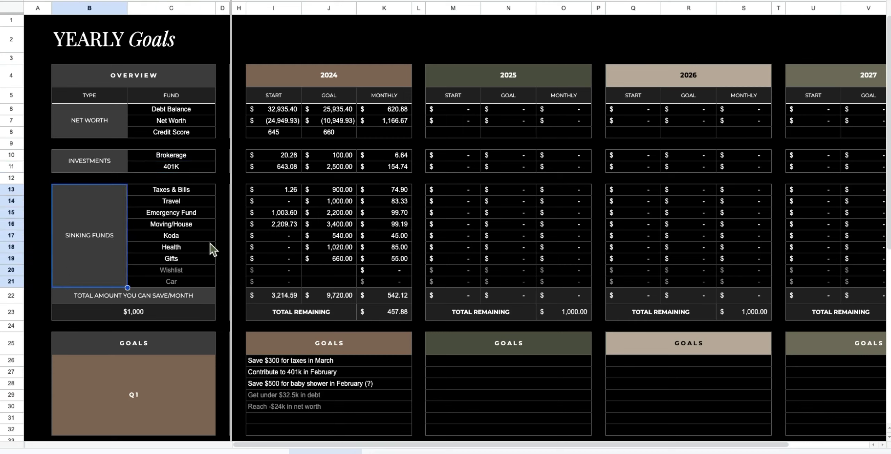
left_click_drag(181, 190, 186, 286)
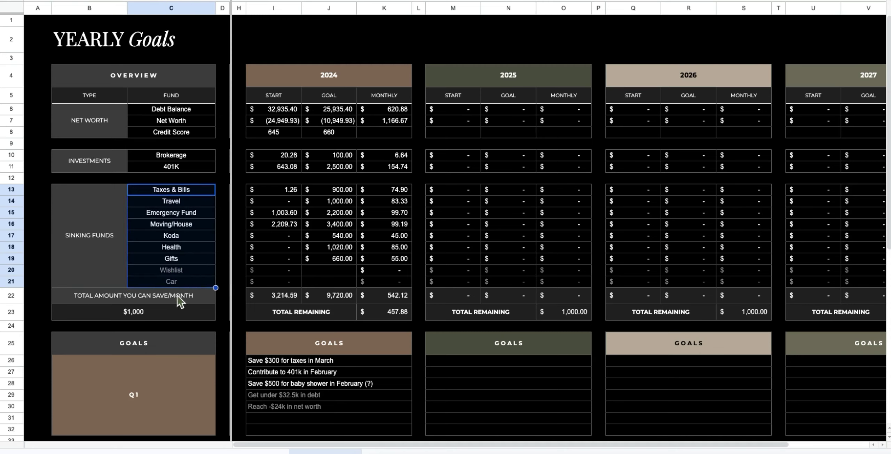
left_click(179, 315)
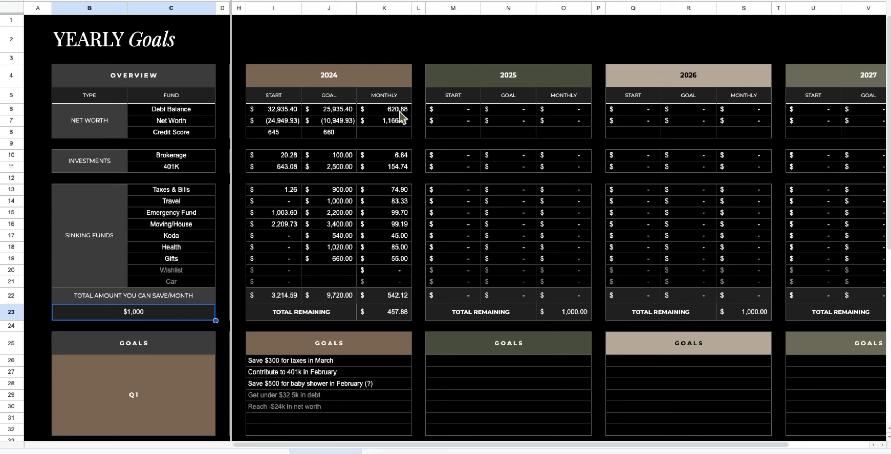
Step: Go over the 2024 year block's START, GOAL and MONTHLY columns
left_click(356, 85)
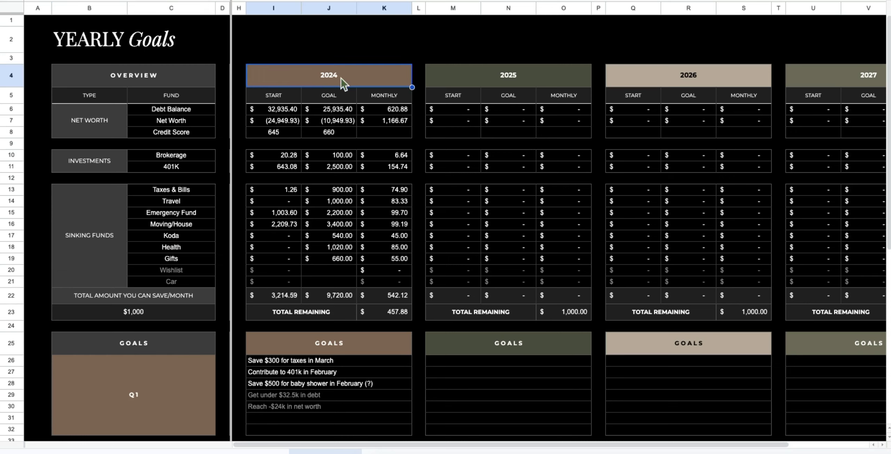
left_click(284, 95)
left_click(334, 96)
left_click(383, 101)
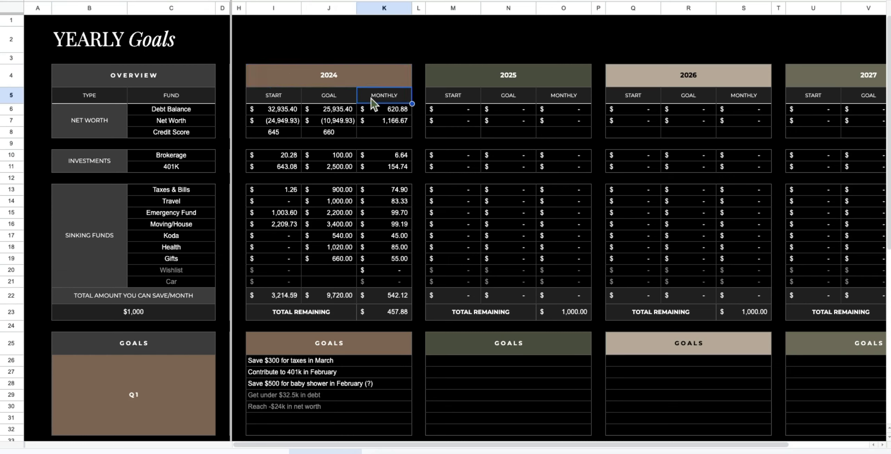
left_click(292, 98)
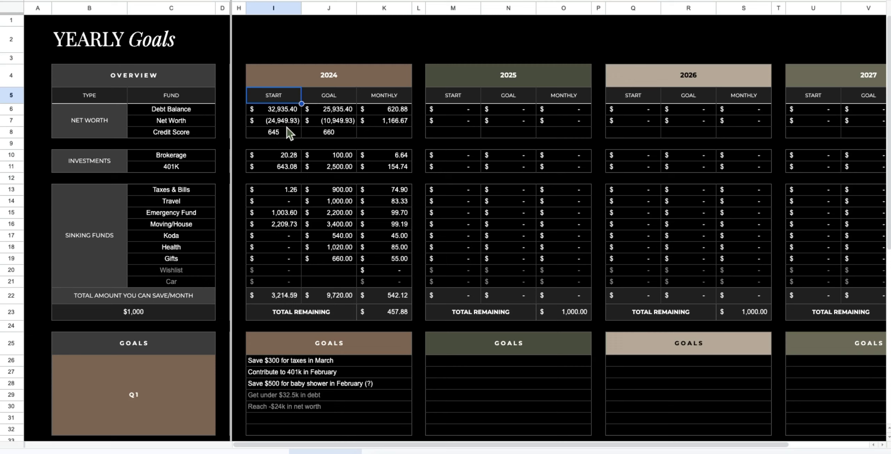
left_click(344, 98)
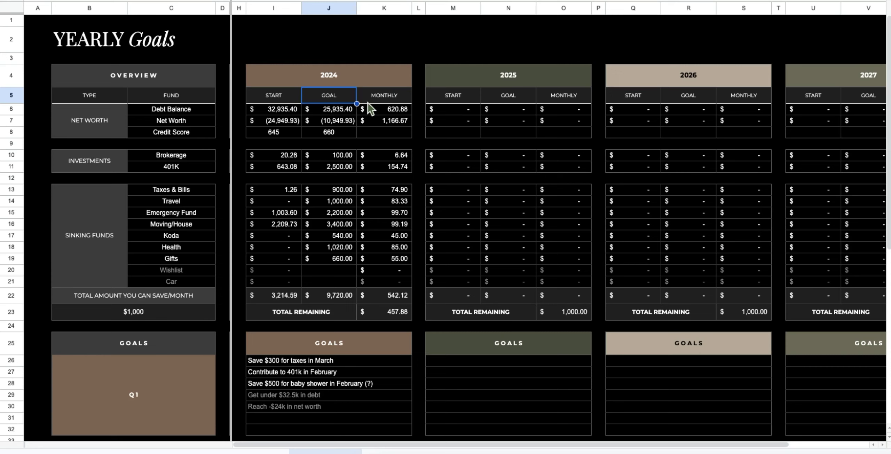
Step: Review 2024 figures: Emergency Fund goal 2,200.00, Debt Balance 32,935.40 / 620.88 monthly, Net Worth 1,166.67 monthly
left_click(292, 216)
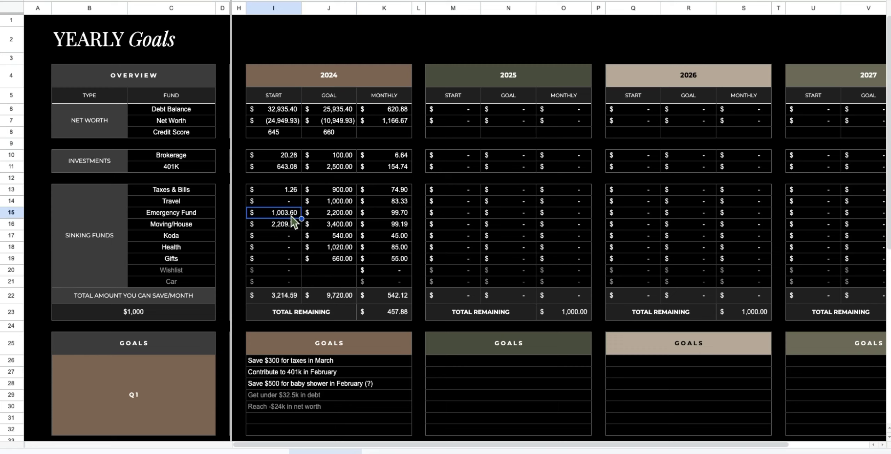
left_click(337, 216)
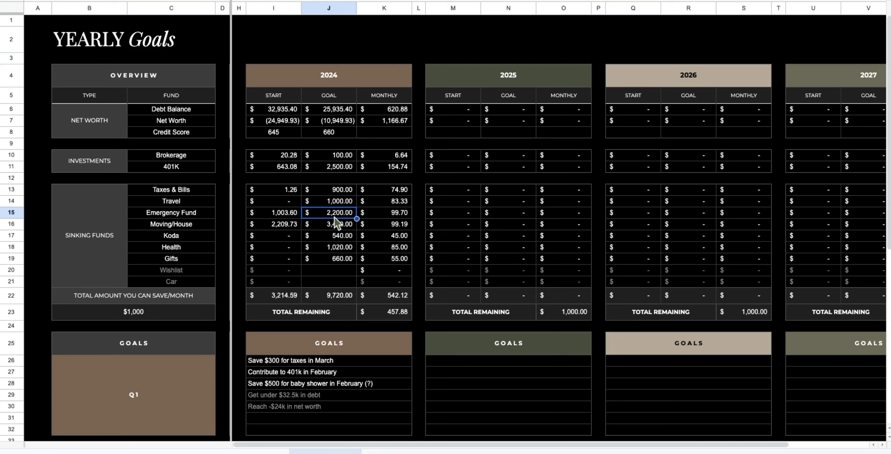
left_click(388, 101)
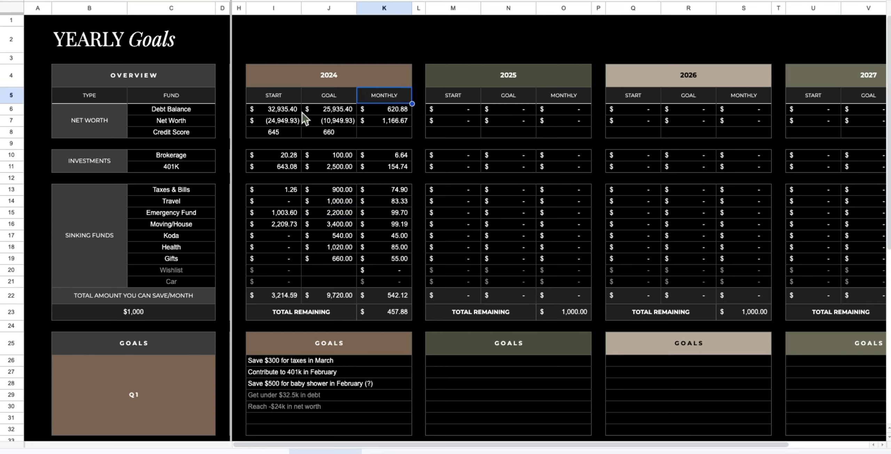
left_click(285, 113)
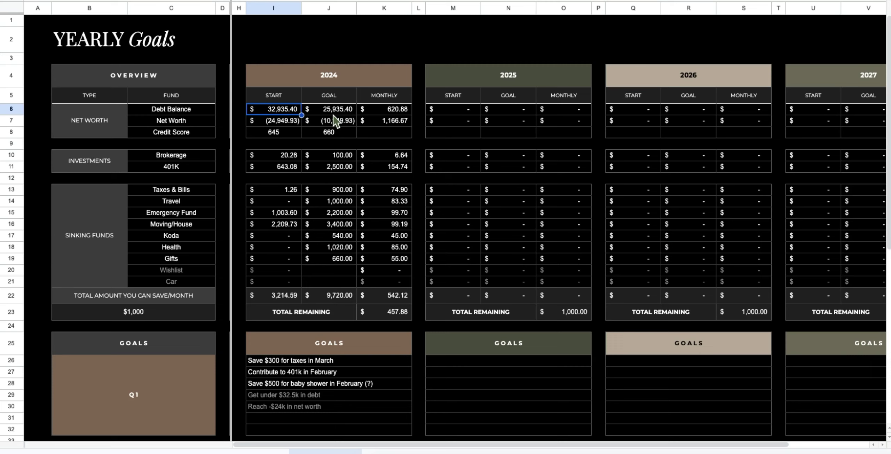
left_click(400, 119)
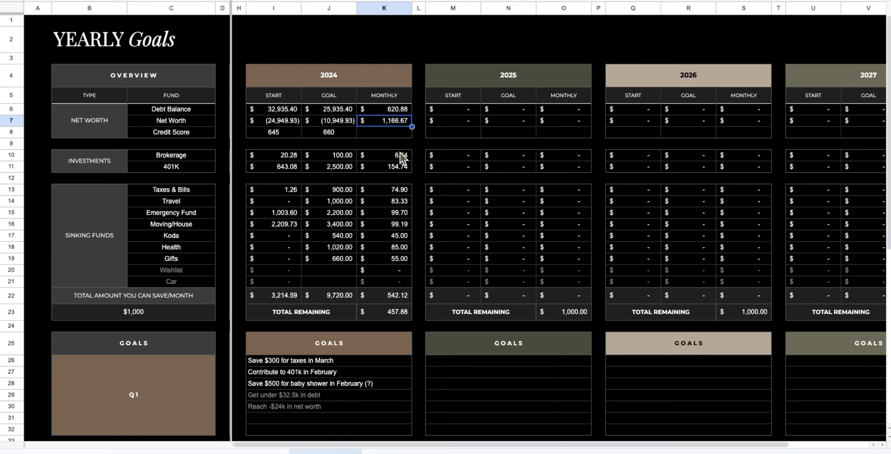
left_click_drag(404, 155, 397, 265)
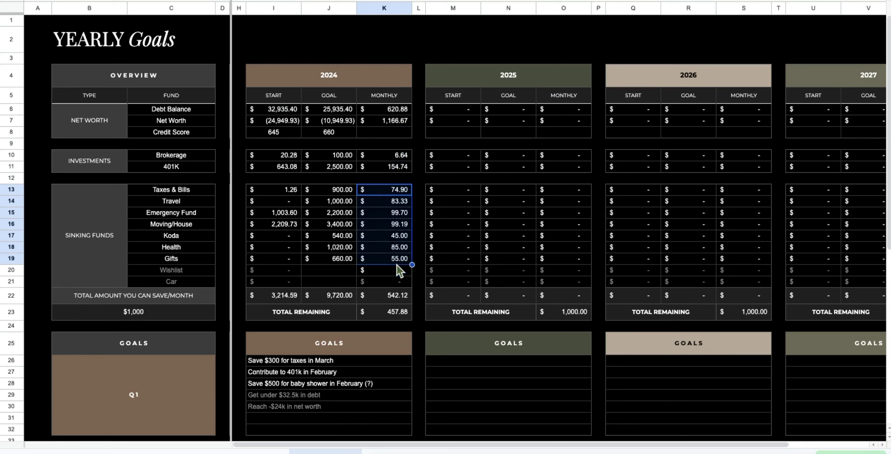
left_click(383, 110)
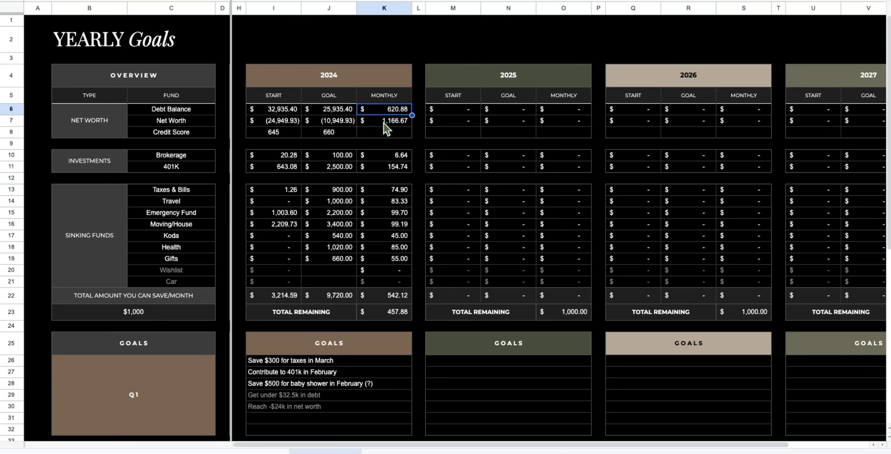
left_click(375, 124)
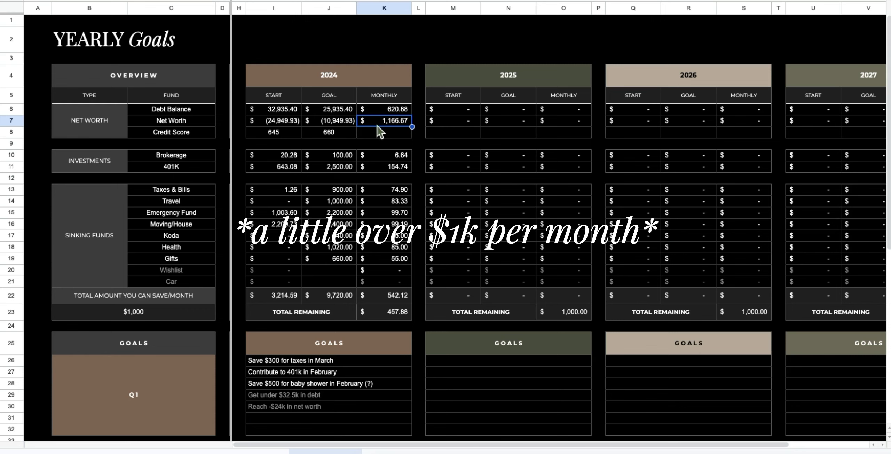
left_click(349, 123)
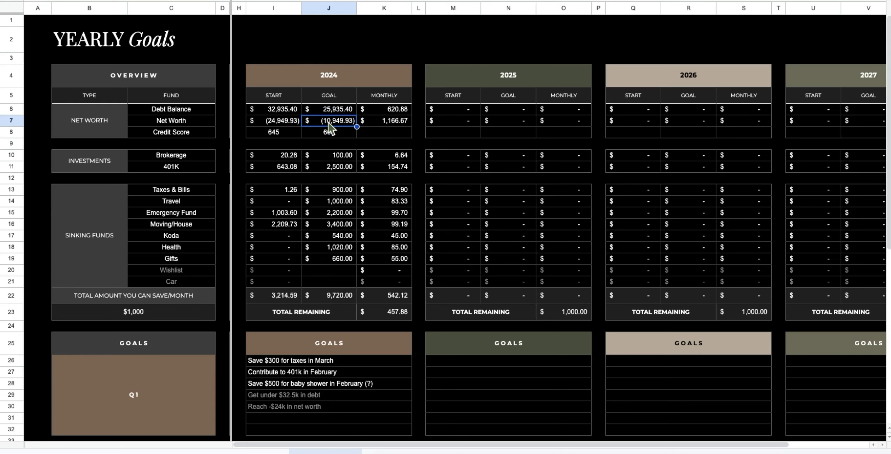
left_click(276, 111)
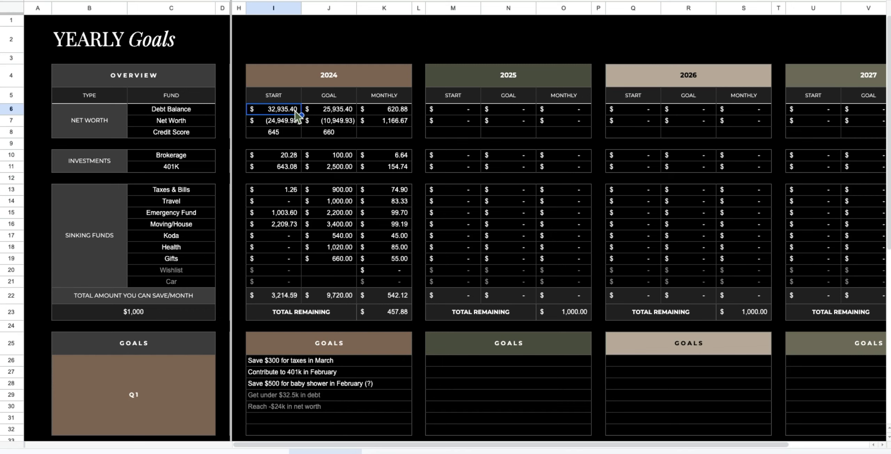
Step: Look over the 2024 Q1 goals: taxes $300 in March, baby shower savings, 401k in February
scroll(323, 194, "down", 5)
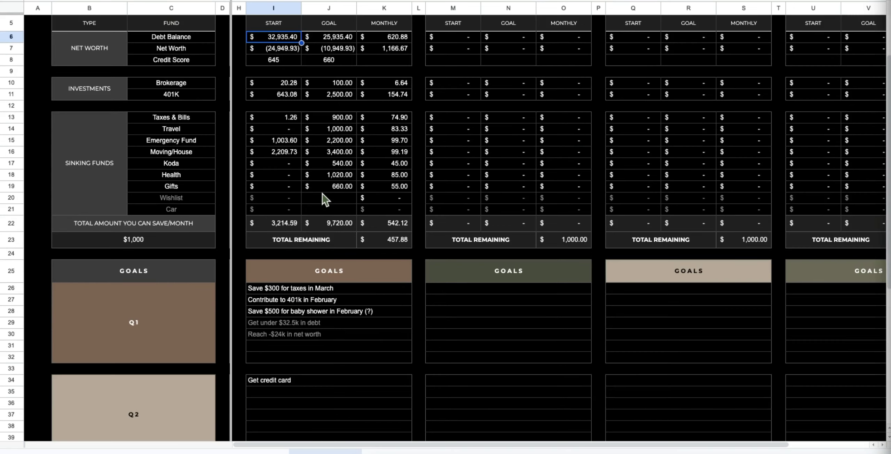
left_click_drag(348, 180, 351, 203)
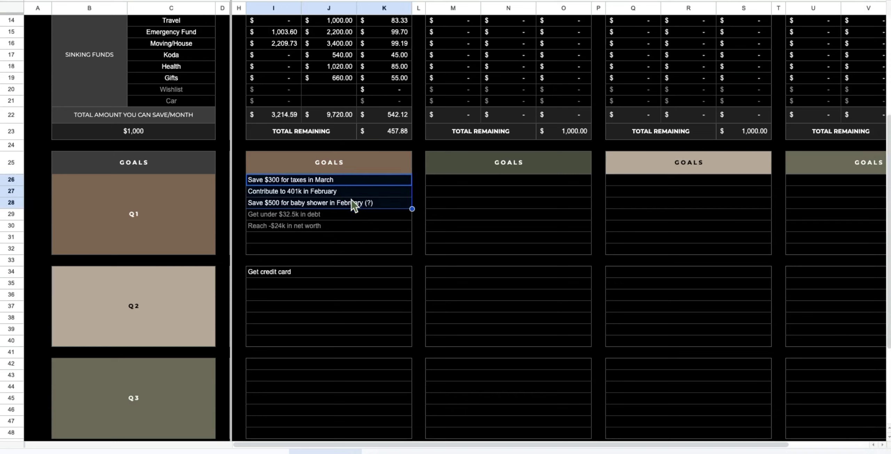
left_click(279, 184)
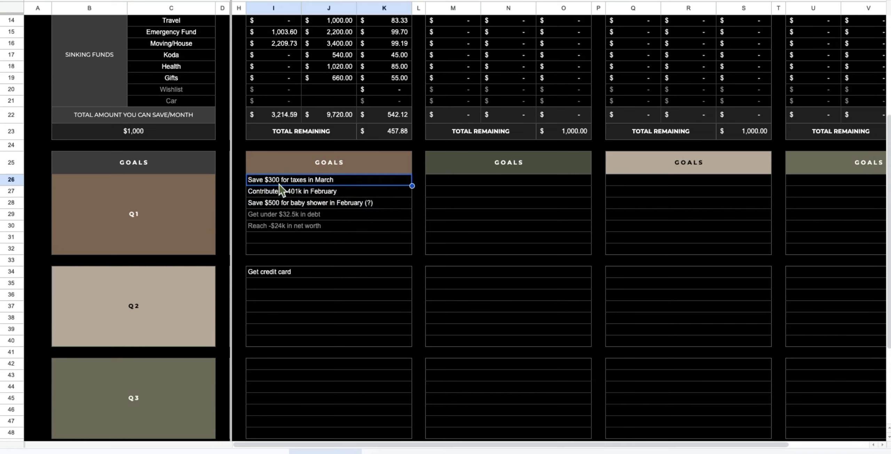
left_click(308, 204)
left_click(315, 194)
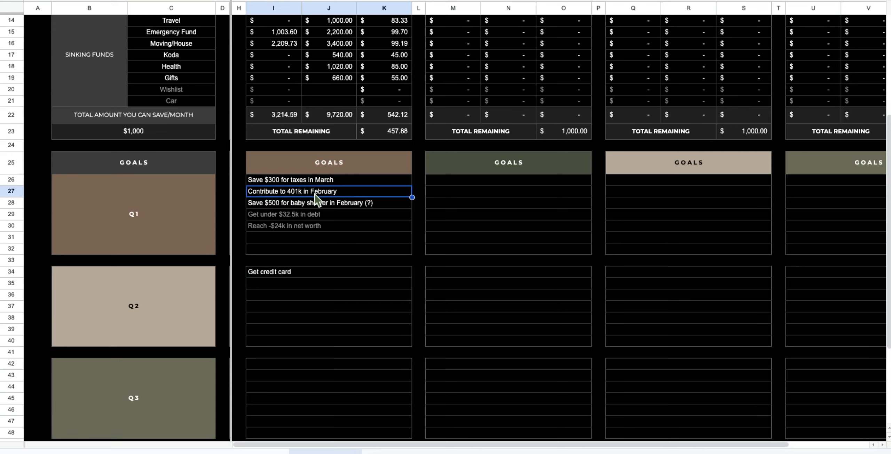
scroll(366, 216, "up", 3)
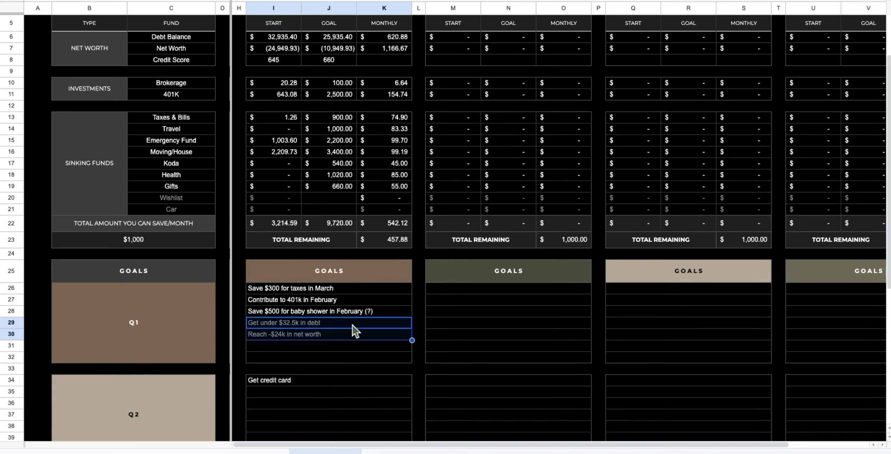
left_click_drag(359, 326, 361, 333)
Step: Select the sinking fund names from Taxes & Bills to Car (C13:C21)
scroll(392, 318, "up", 1)
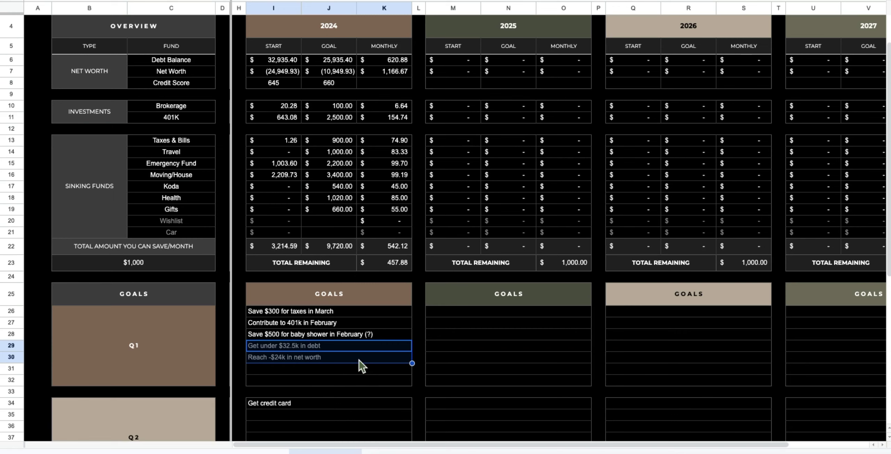
scroll(362, 367, "up", 3)
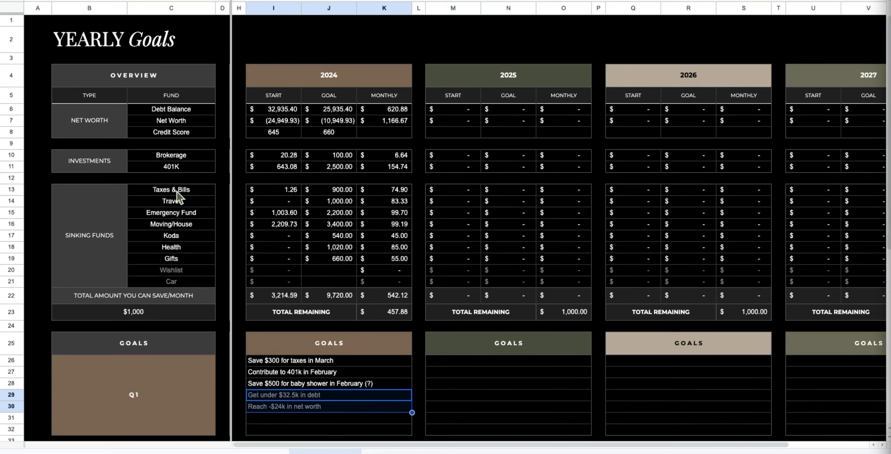
left_click_drag(205, 190, 197, 285)
left_click(197, 285)
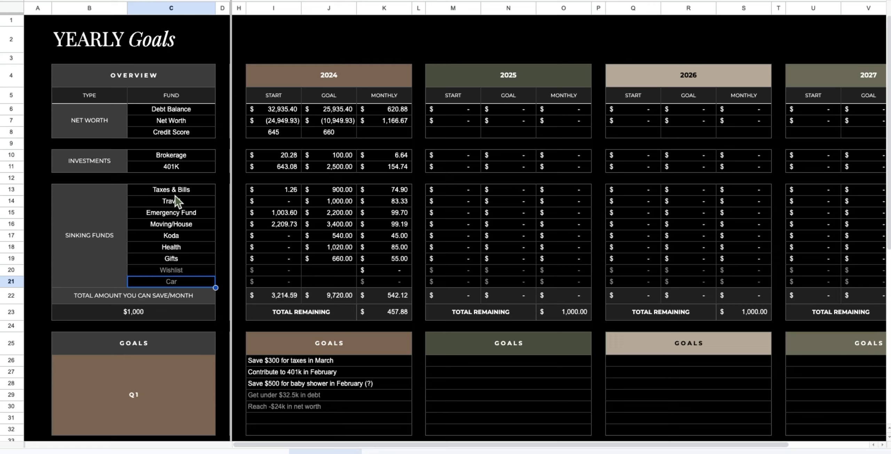
left_click(194, 191)
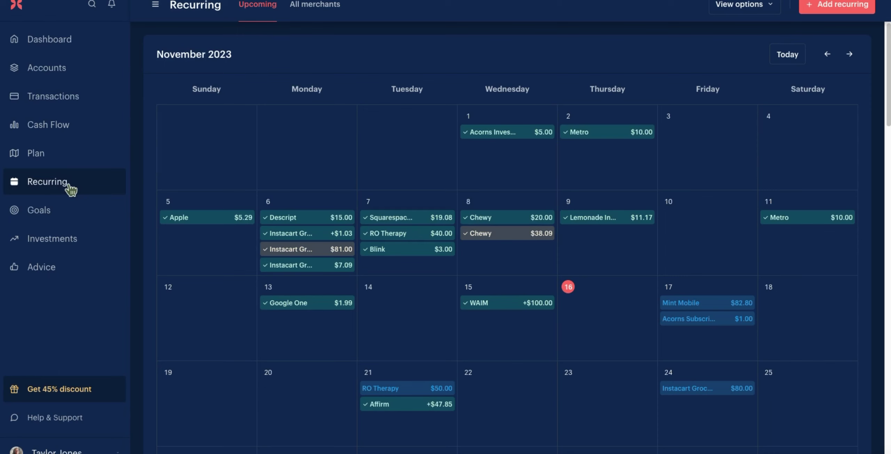
Step: Show all recurring merchants as a list grouped by Frequency
left_click(302, 10)
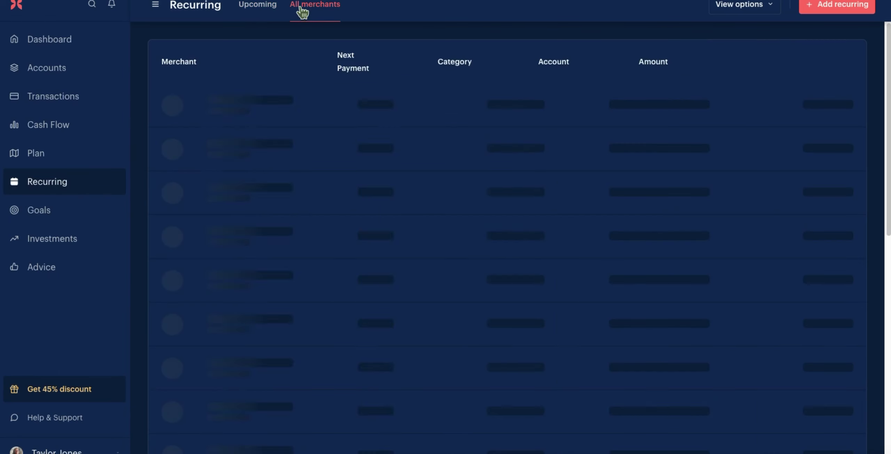
left_click(752, 9)
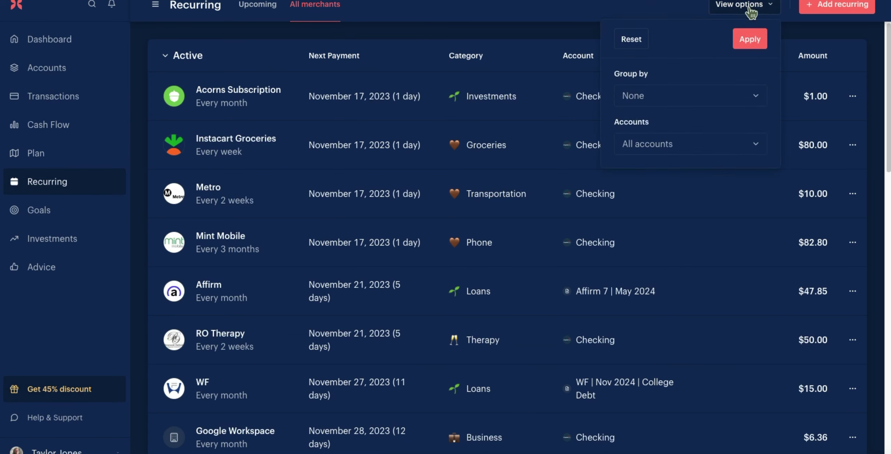
left_click(661, 100)
left_click(657, 152)
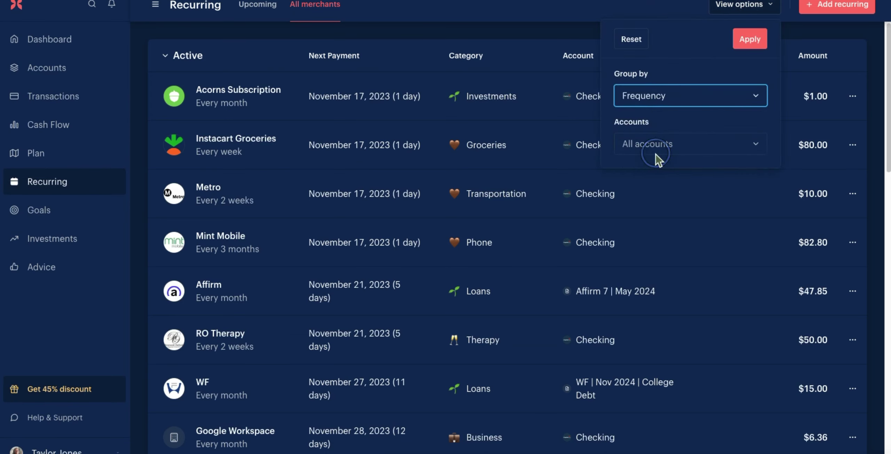
left_click(750, 40)
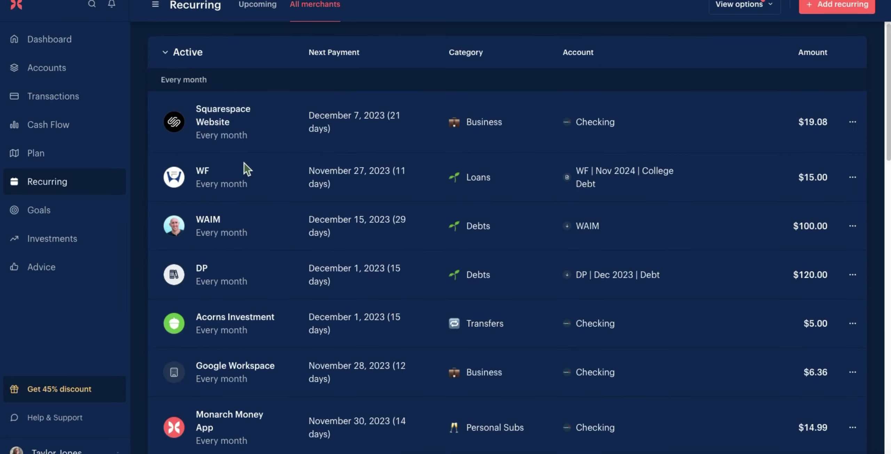
Step: Scroll through the frequency groups, highlighting the Every year and Every 3 months headings
scroll(308, 174, "down", 10)
scroll(311, 173, "down", 10)
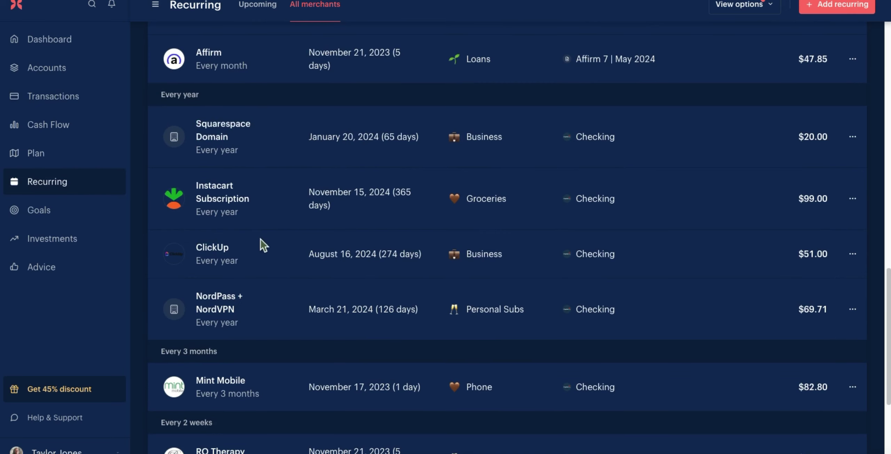
scroll(272, 245, "down", 3)
scroll(322, 279, "down", 3)
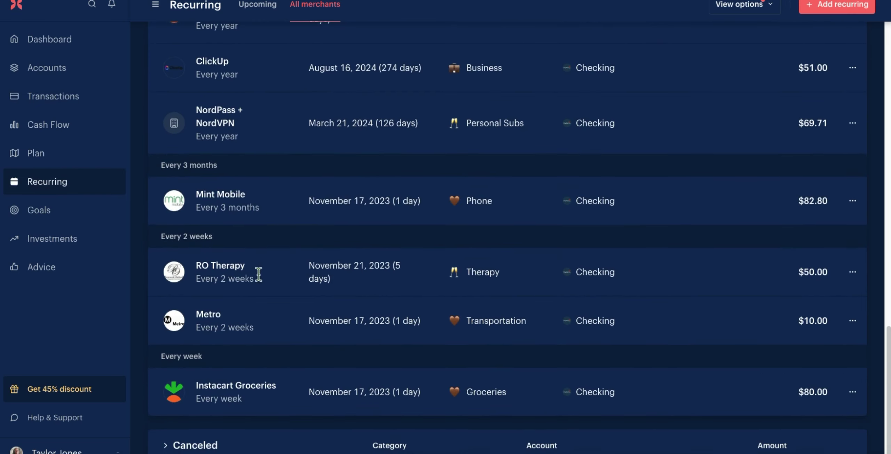
scroll(307, 244, "up", 6)
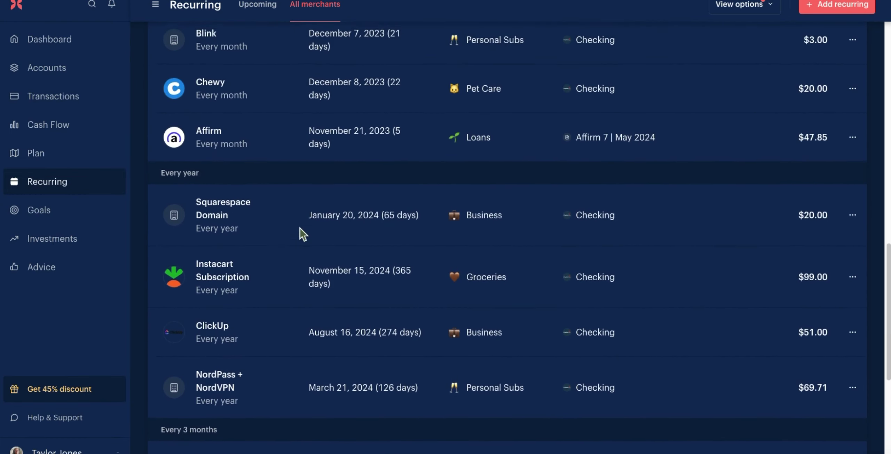
scroll(298, 232, "down", 3)
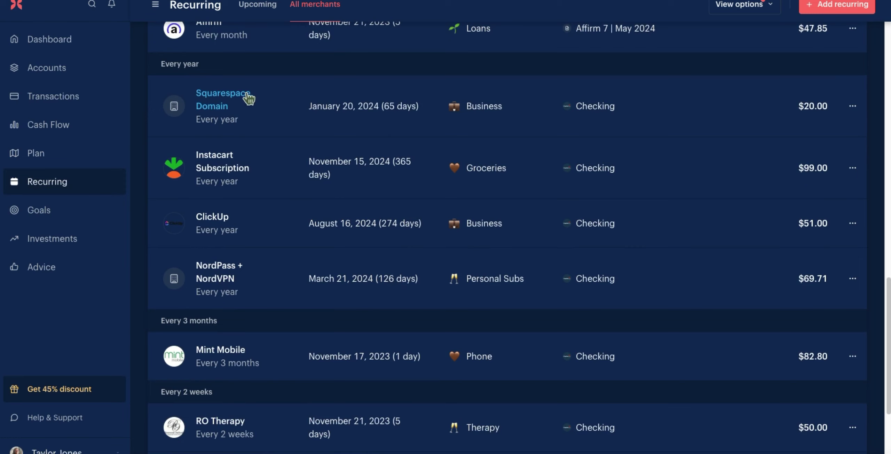
left_click_drag(165, 65, 194, 64)
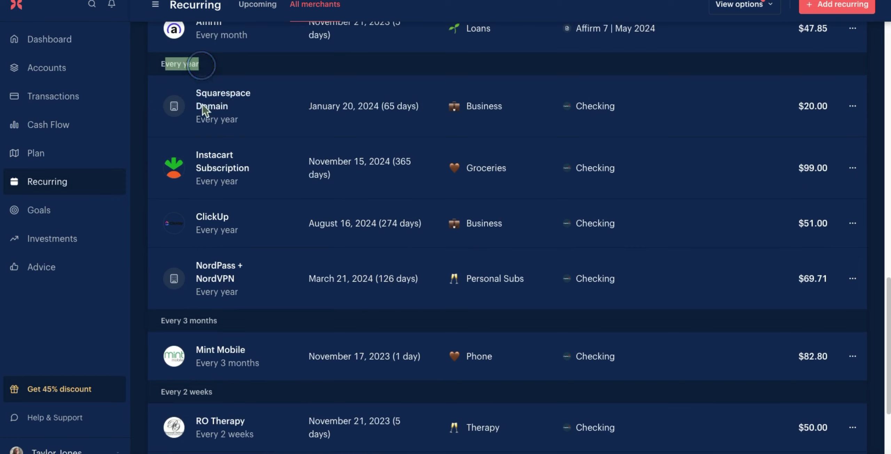
left_click_drag(159, 321, 220, 321)
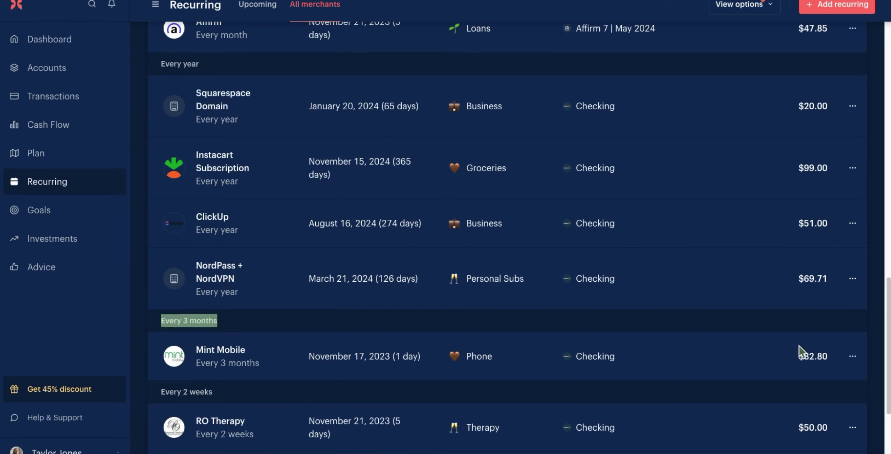
left_click(794, 315)
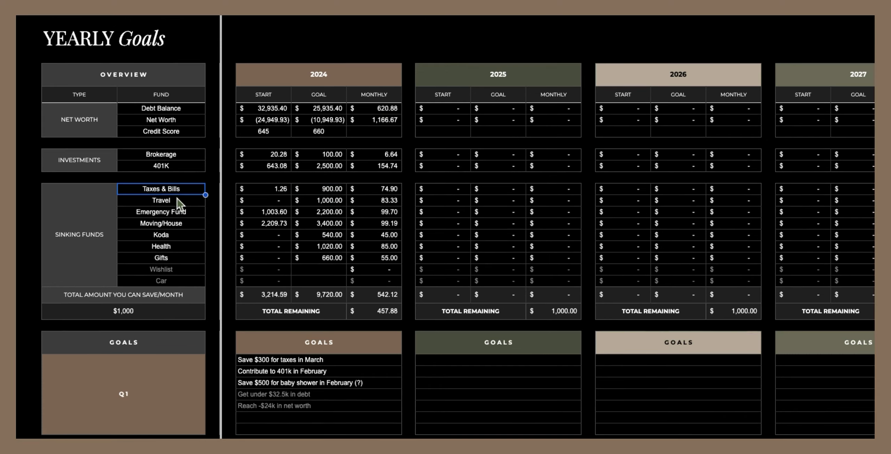
Step: Go over the Travel, Emergency Fund (2024 start and 2,200.00 goal) and Moving/House rows
left_click(178, 202)
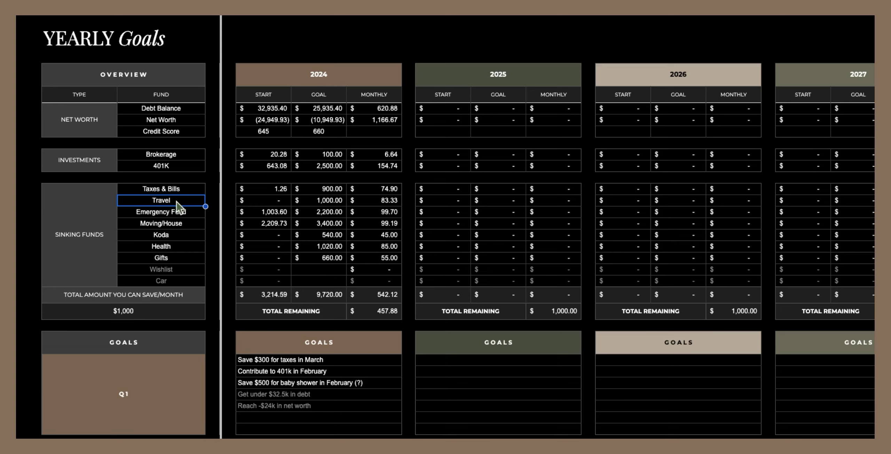
left_click(182, 210)
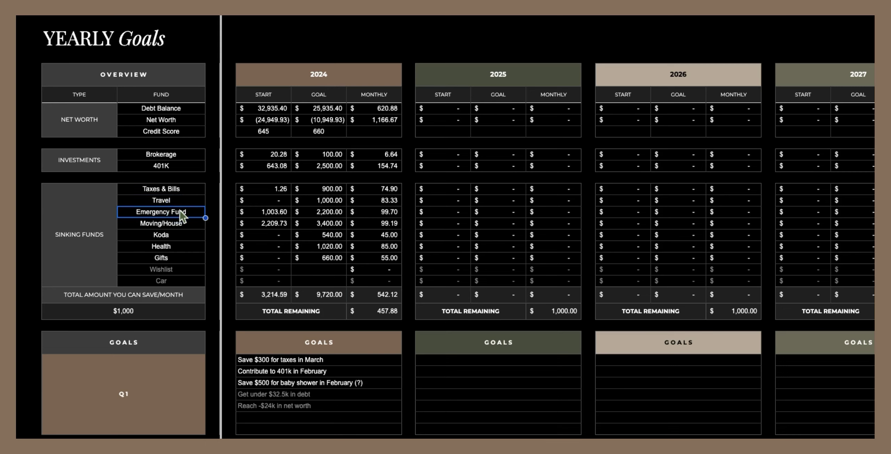
left_click(281, 214)
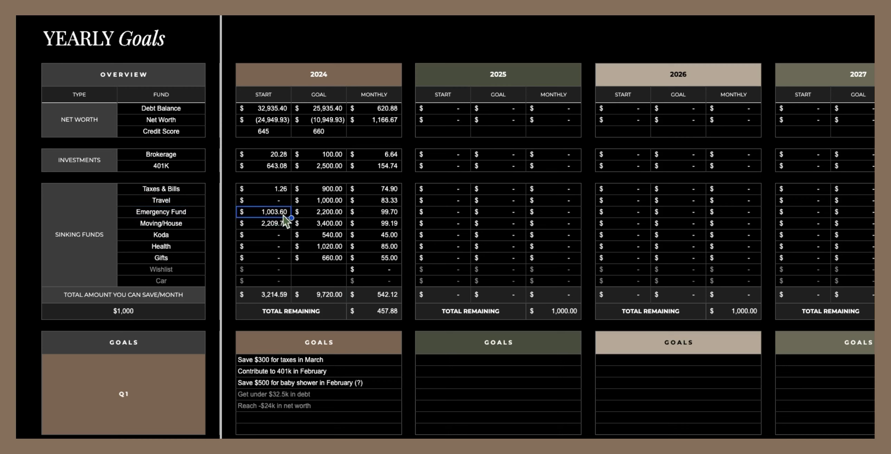
left_click(337, 214)
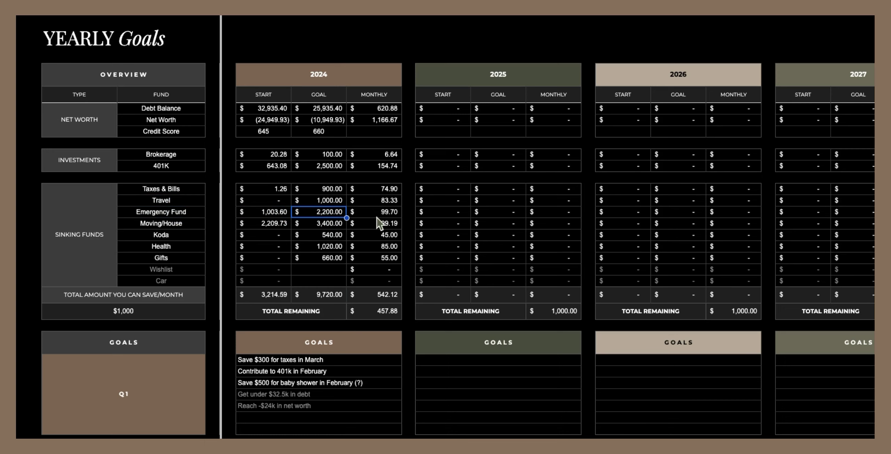
left_click(186, 226)
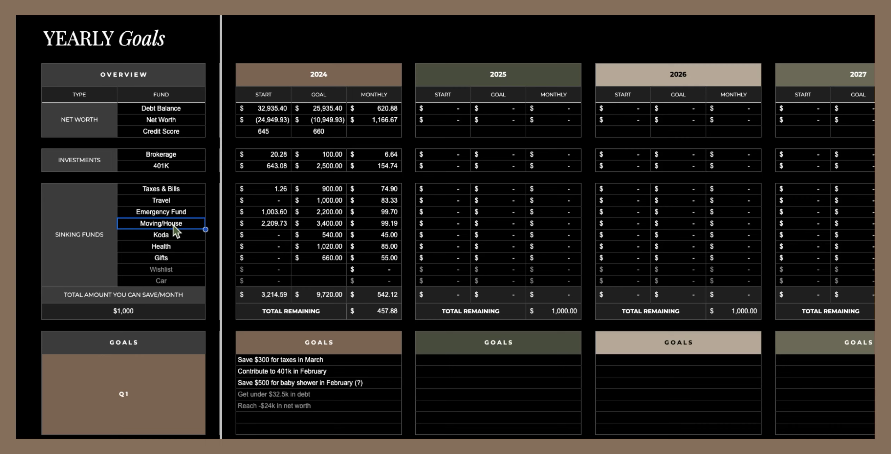
left_click(182, 234)
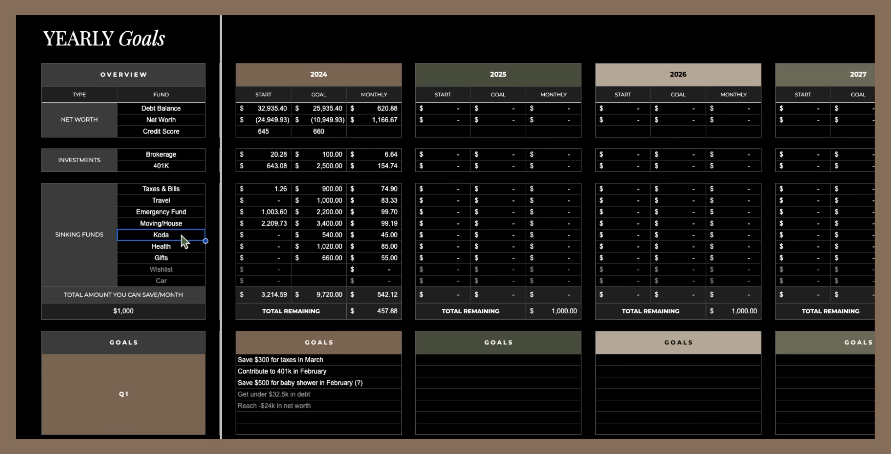
left_click(176, 249)
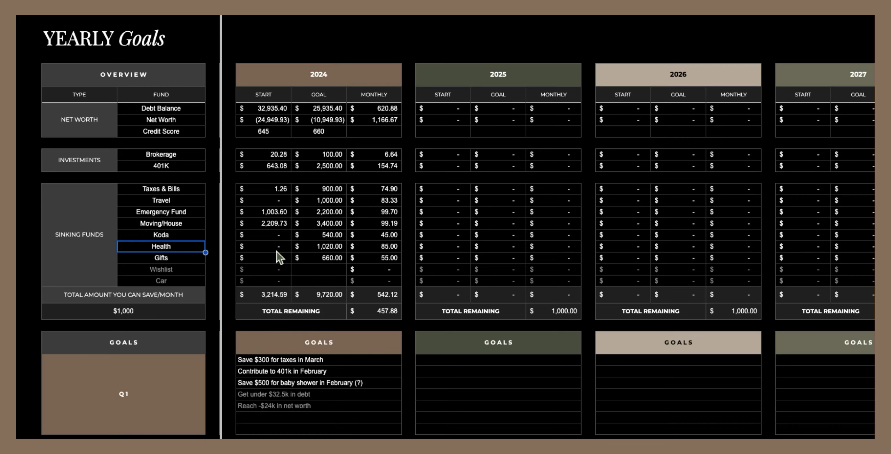
left_click(177, 261)
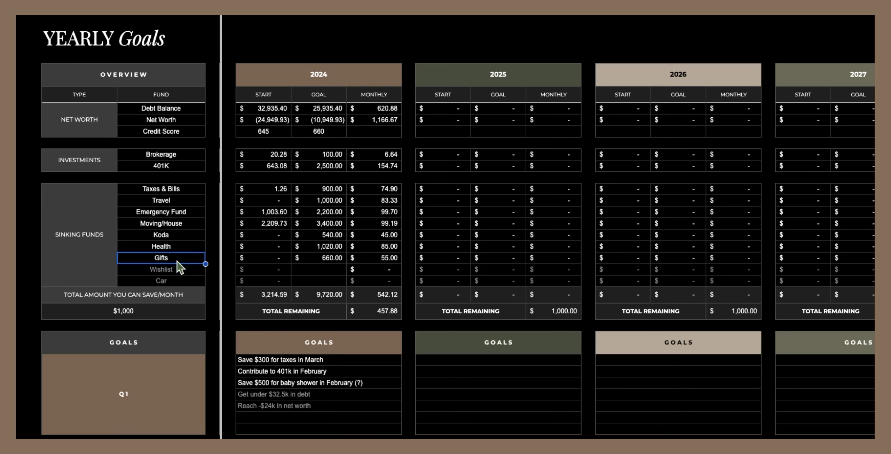
left_click(178, 271)
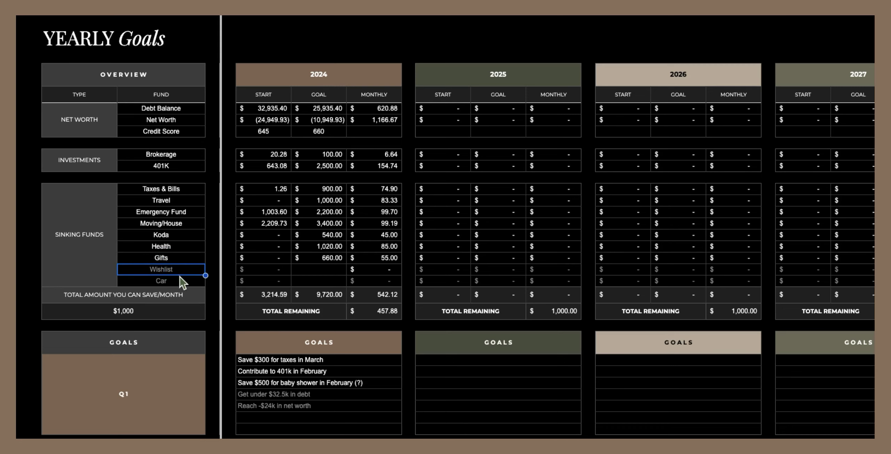
left_click(183, 282)
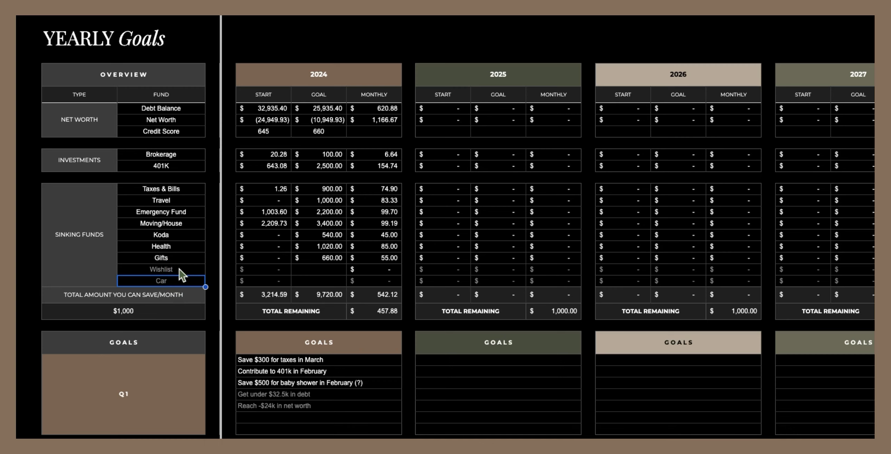
left_click(374, 281)
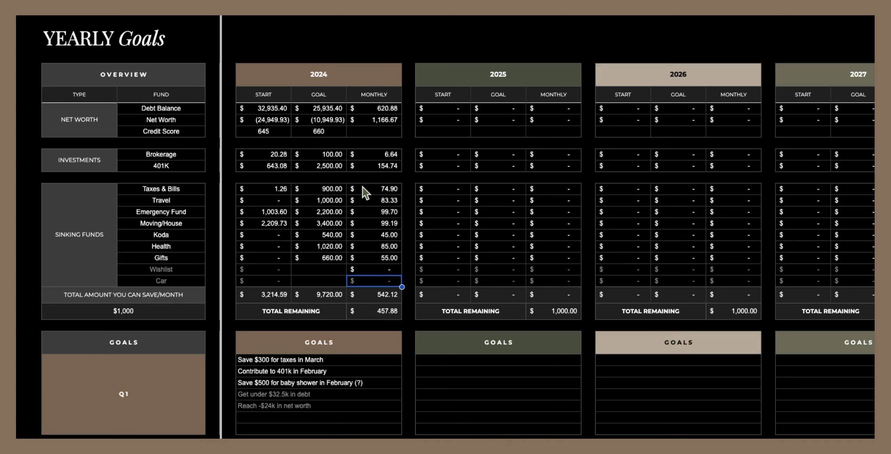
double_click(388, 213)
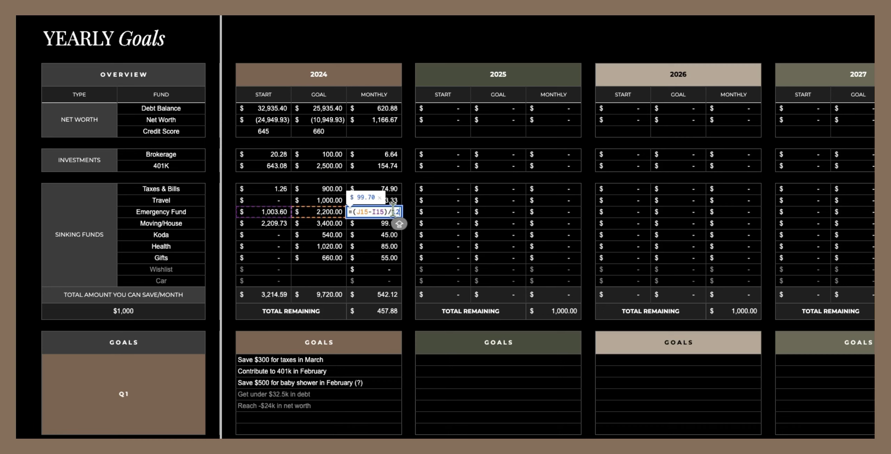
key("Escape")
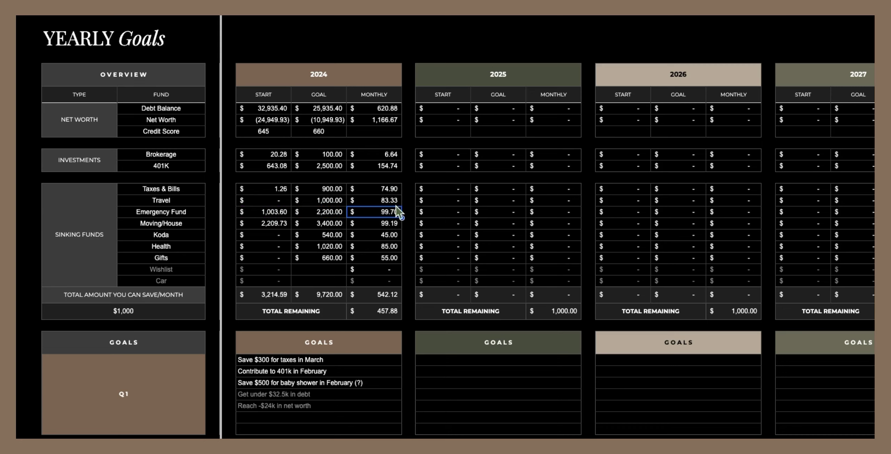
Step: Enter 2024 monthly amounts 75, 85, 100 and 100 from Taxes & Bills down to Moving/House
left_click(385, 192)
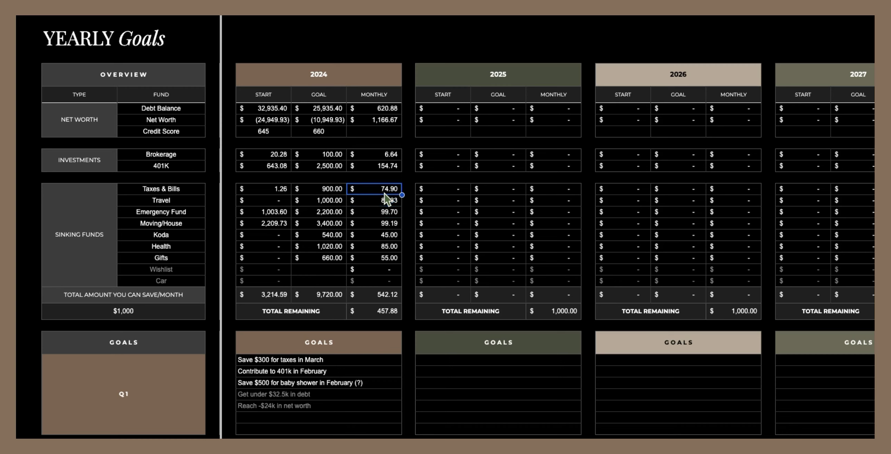
type("75")
key("Return")
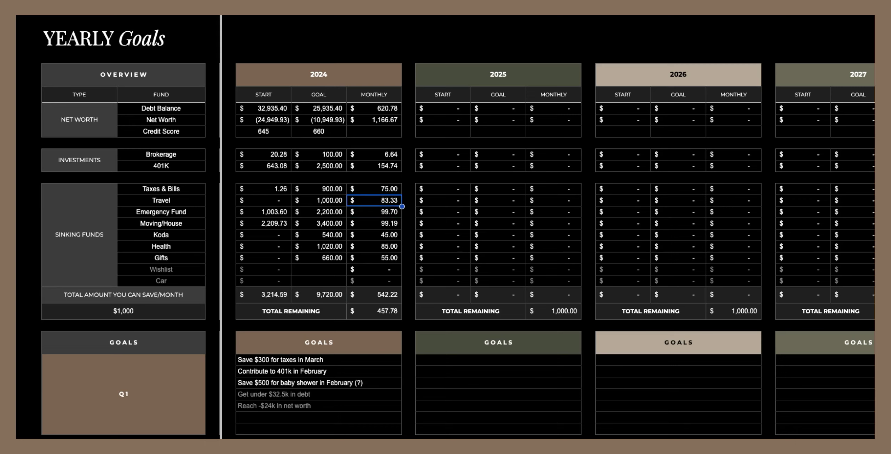
type("85")
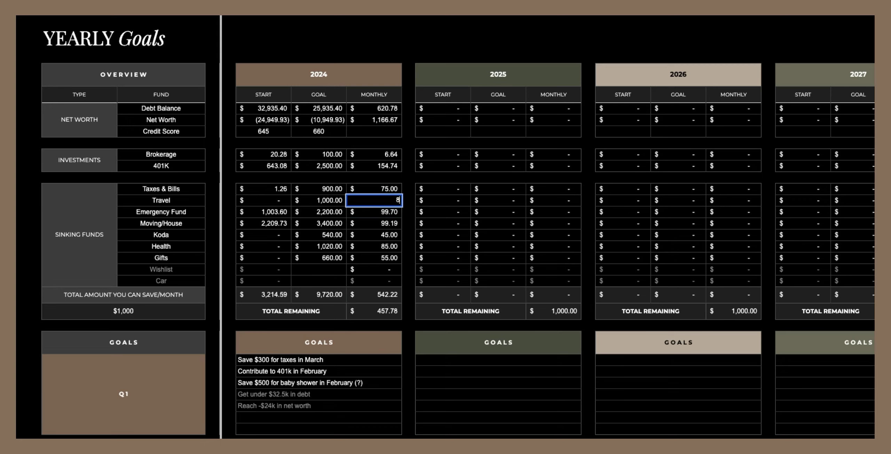
key("Return")
type("100")
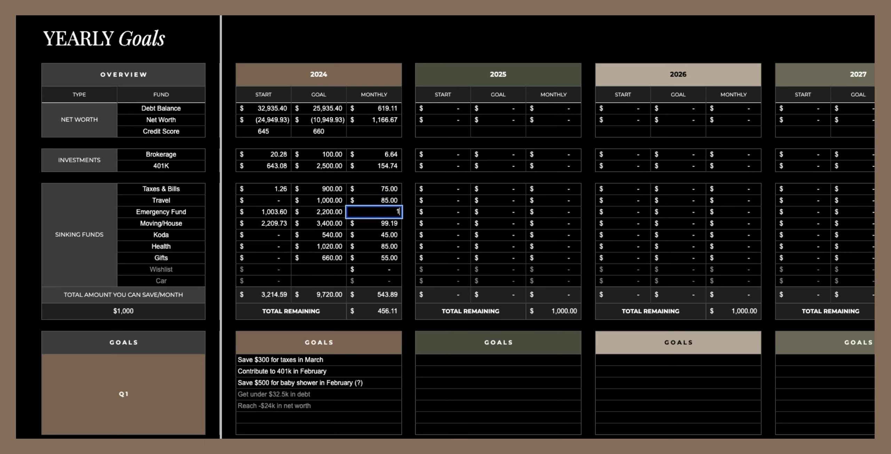
key("Return")
type("100")
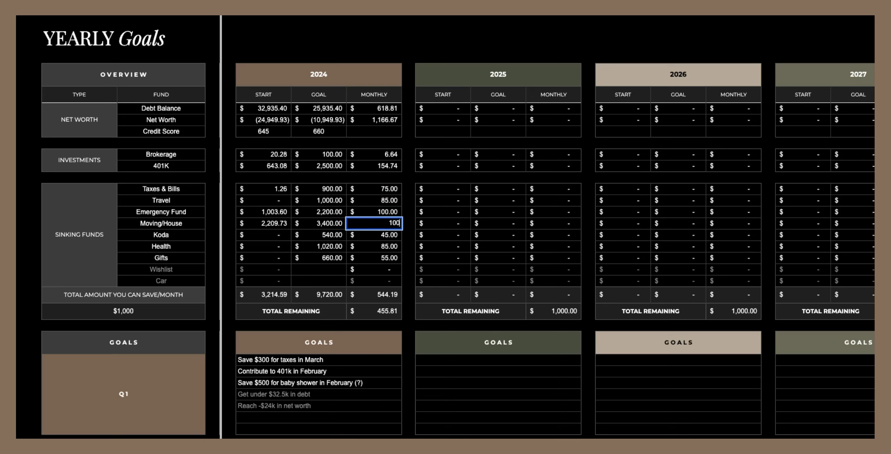
key("Return")
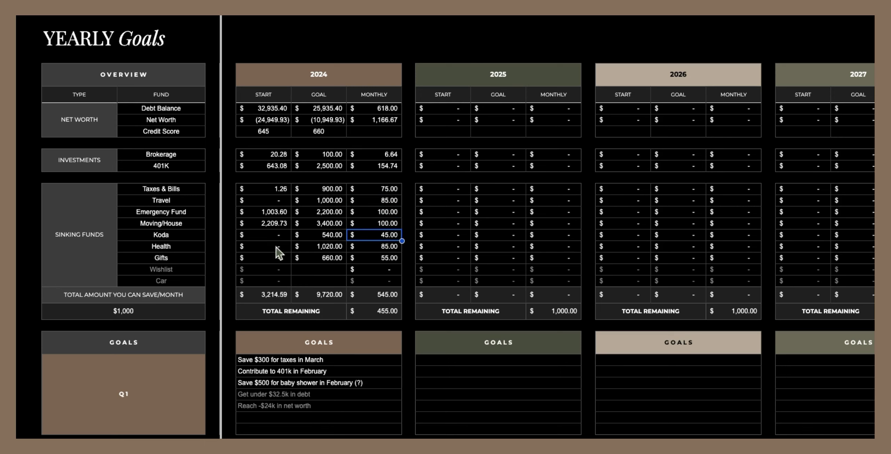
Step: Check the Health and Gifts monthly amounts and the 455.00 total remaining
left_click(386, 249)
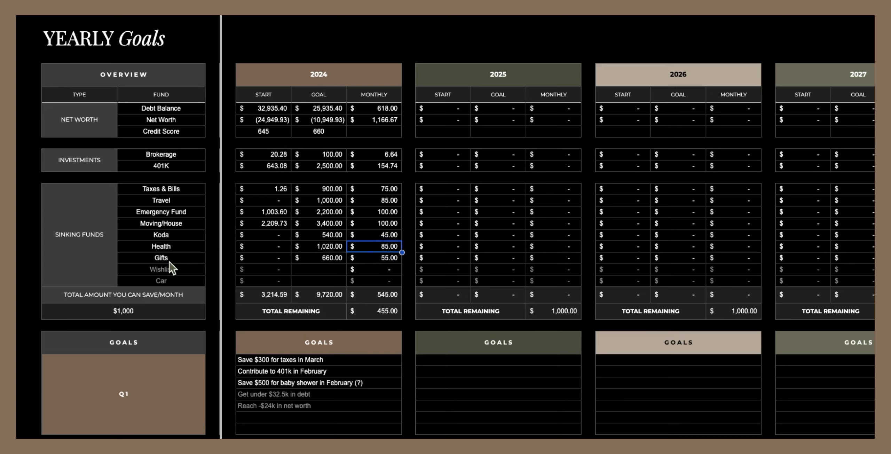
left_click(396, 258)
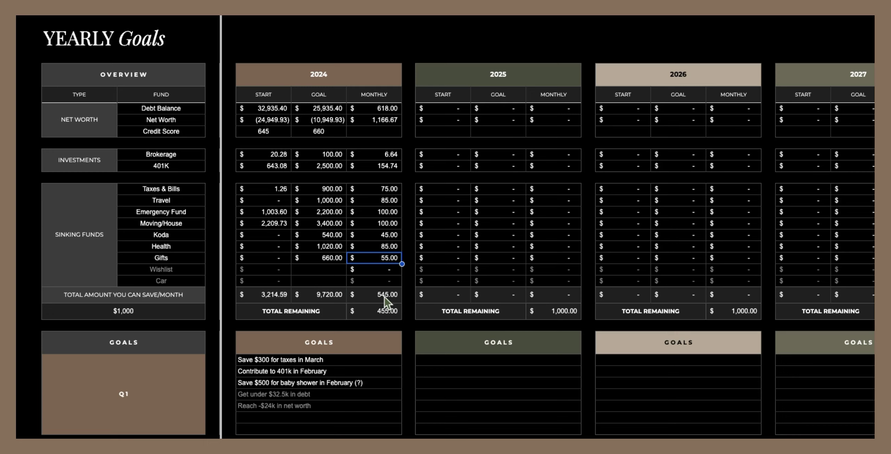
left_click(386, 316)
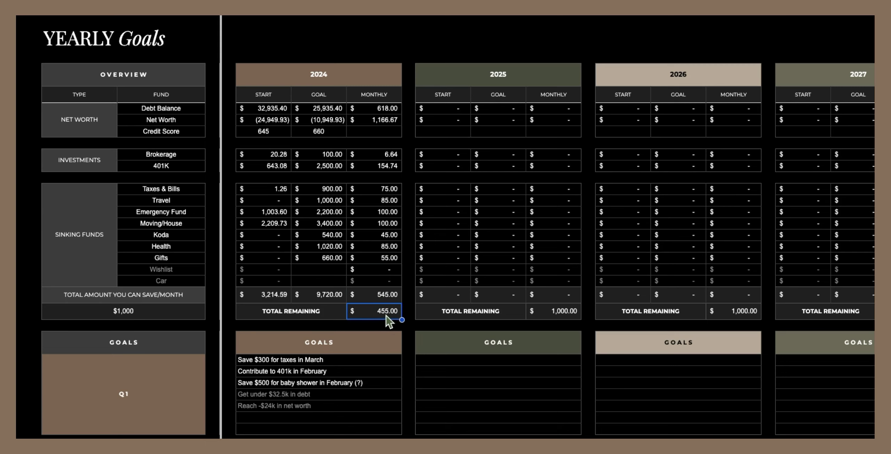
double_click(375, 109)
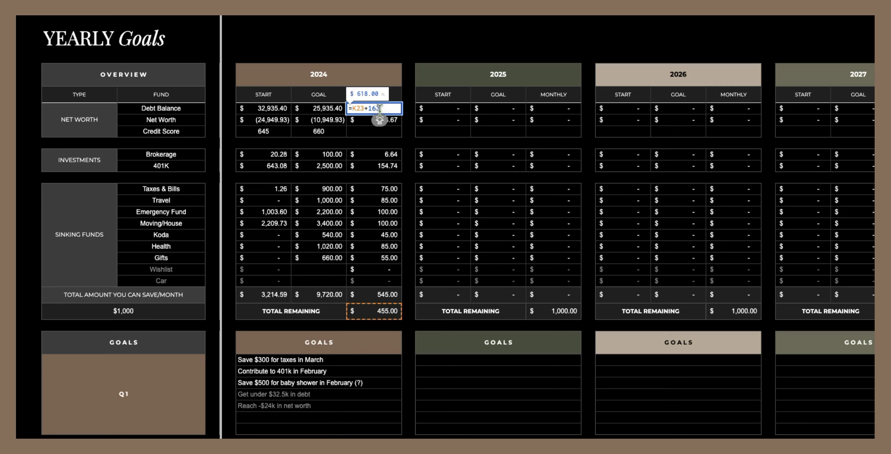
left_click(387, 133)
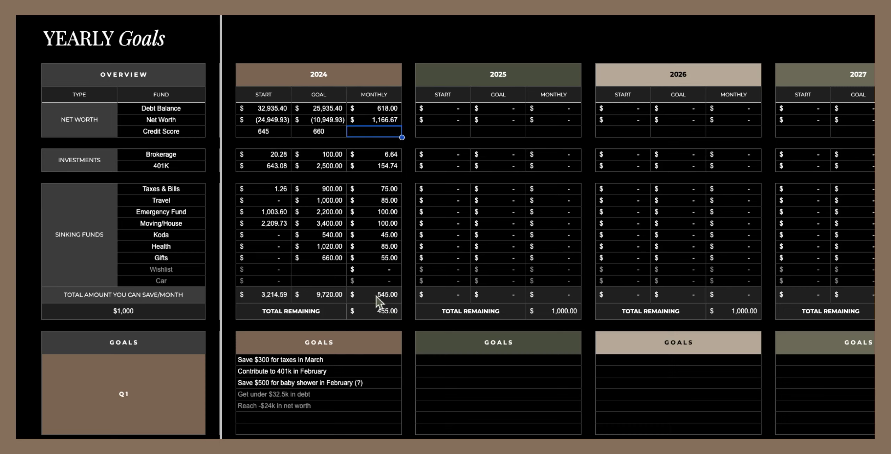
left_click(387, 111)
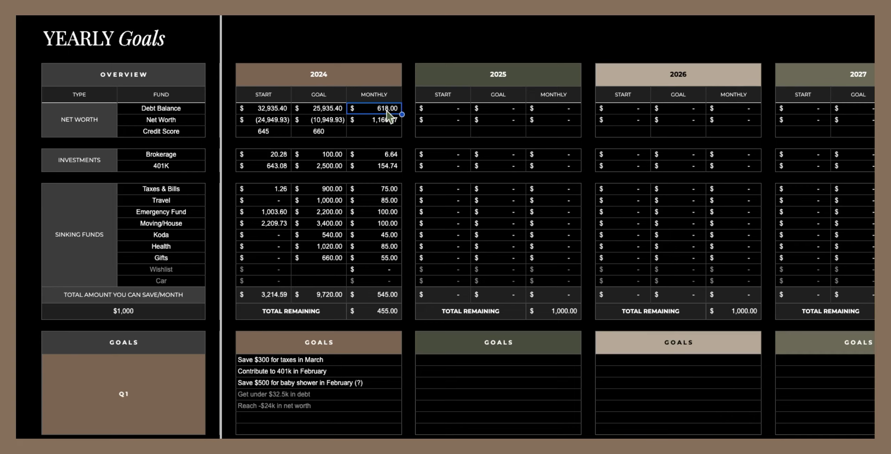
left_click(383, 258)
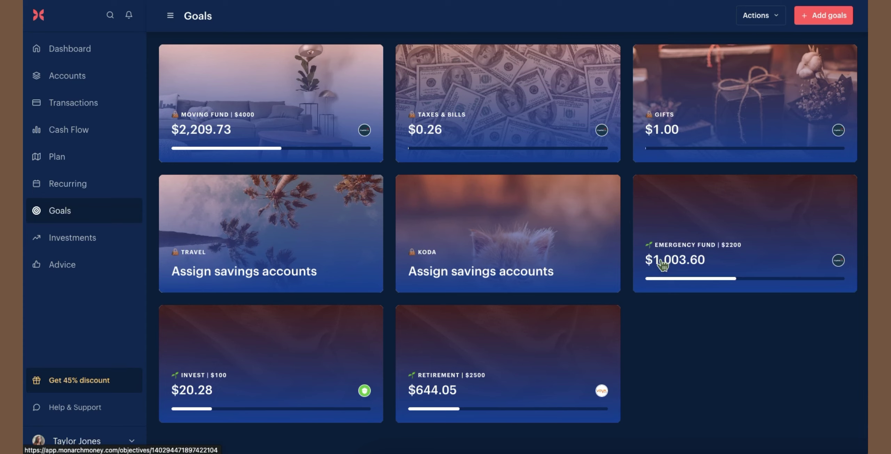
Step: Start adding goals in Monarch Money and browse the available goal types
left_click(826, 23)
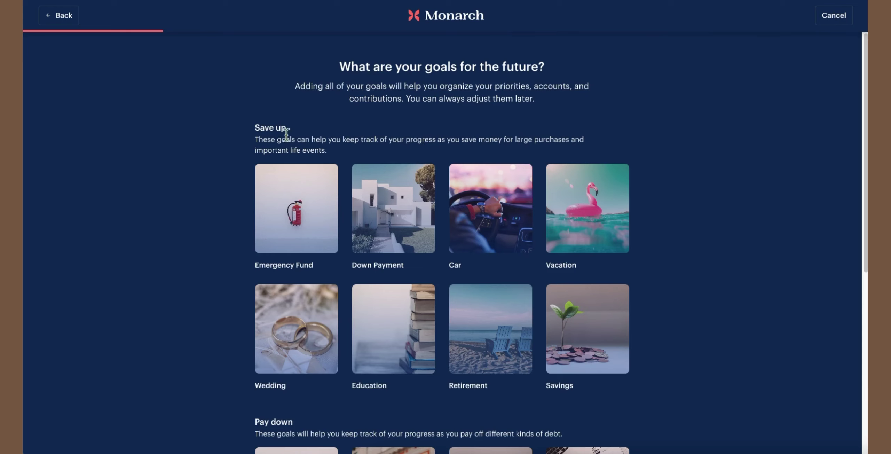
scroll(284, 411, "down", 4)
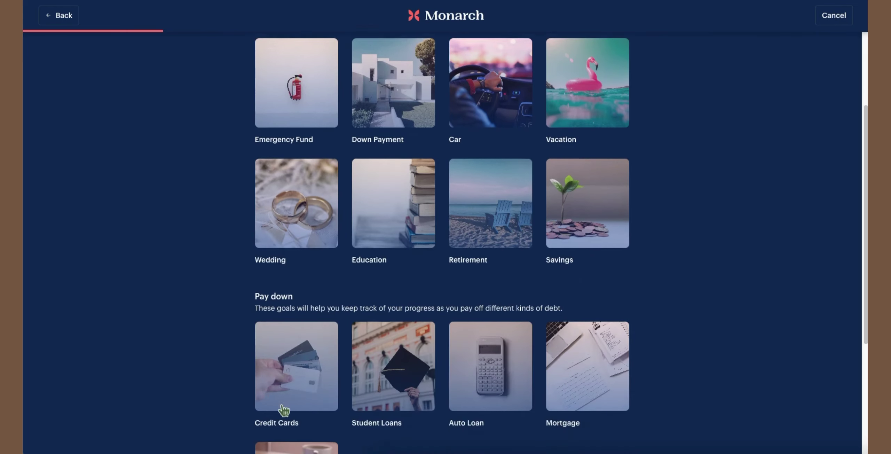
scroll(409, 134, "up", 4)
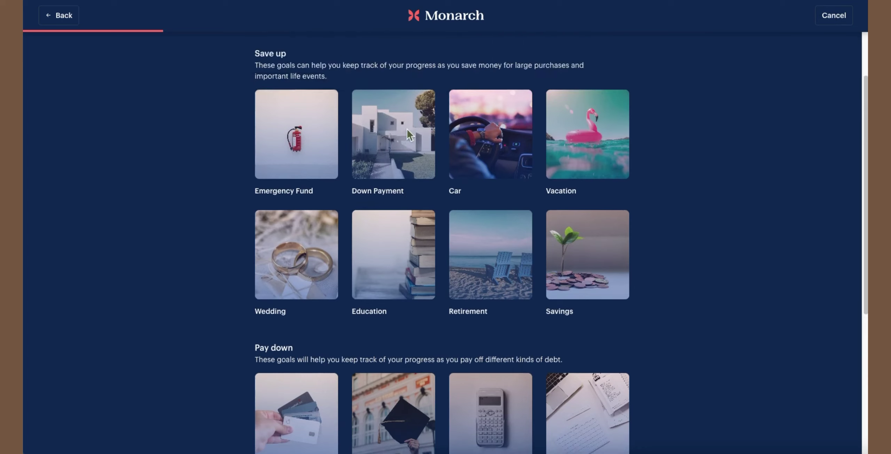
scroll(369, 134, "up", 2)
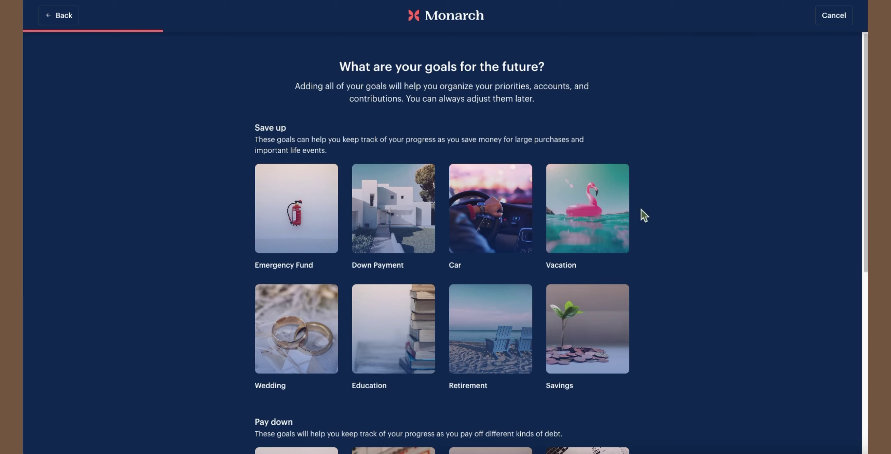
scroll(641, 210, "down", 8)
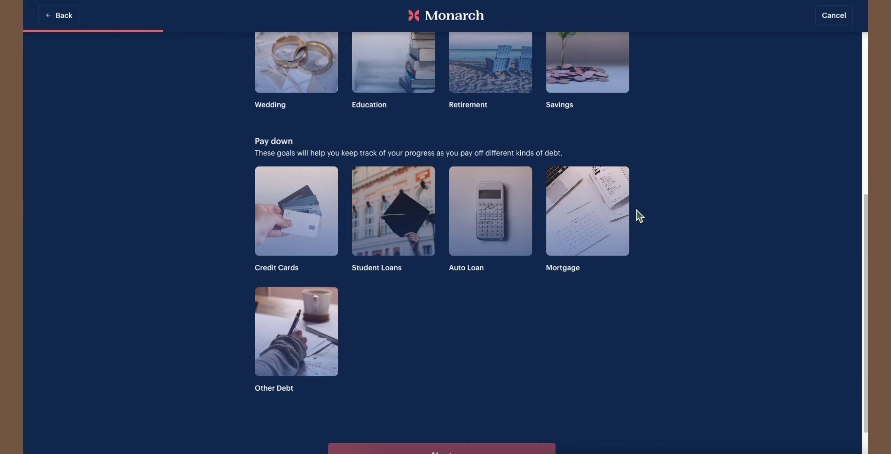
scroll(630, 192, "up", 7)
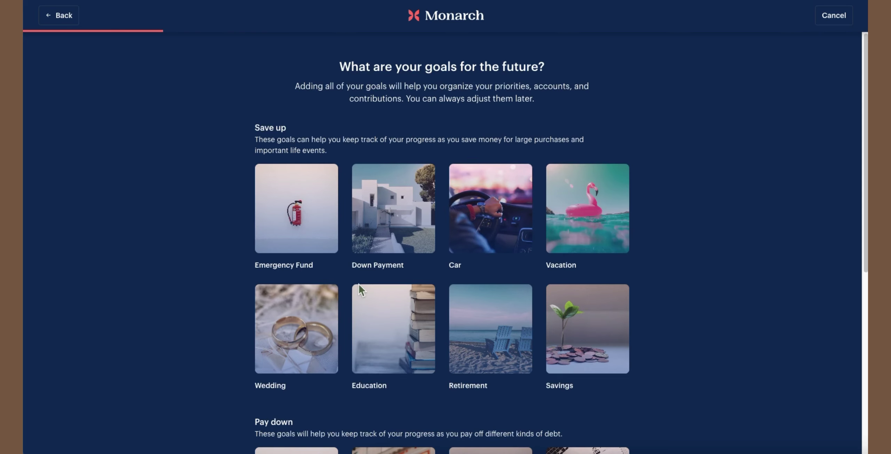
Step: Choose the Savings goal type with a count of 1 and proceed to prioritization
left_click(605, 330)
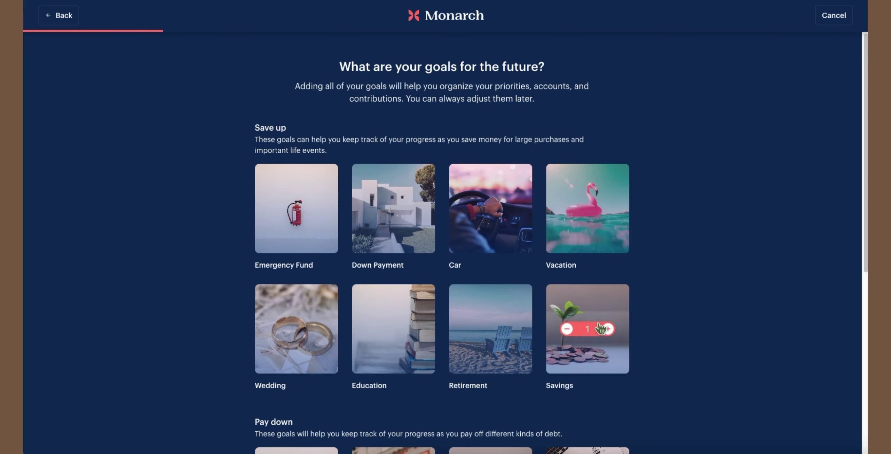
left_click(608, 330)
left_click(608, 330)
left_click(609, 330)
left_click(609, 331)
left_click(609, 330)
left_click(609, 330)
left_click(609, 329)
left_click(609, 330)
left_click(567, 330)
left_click(568, 333)
left_click(568, 333)
left_click(568, 332)
left_click(568, 333)
left_click(567, 332)
left_click(567, 333)
left_click(568, 333)
scroll(679, 321, "down", 9)
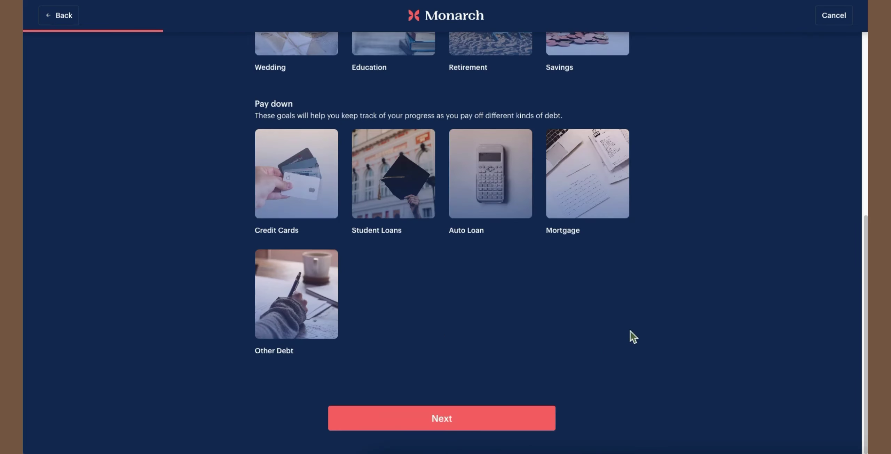
left_click(459, 424)
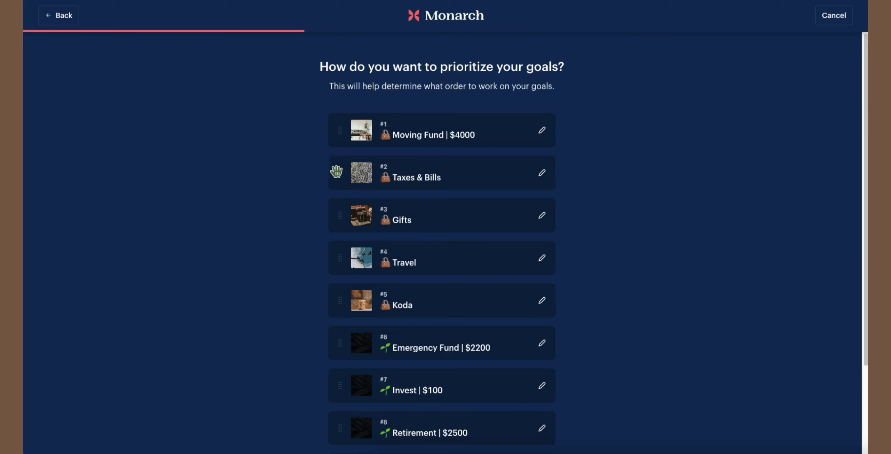
Step: Move Taxes & Bills to first priority and Travel to second
left_click_drag(335, 173, 338, 129)
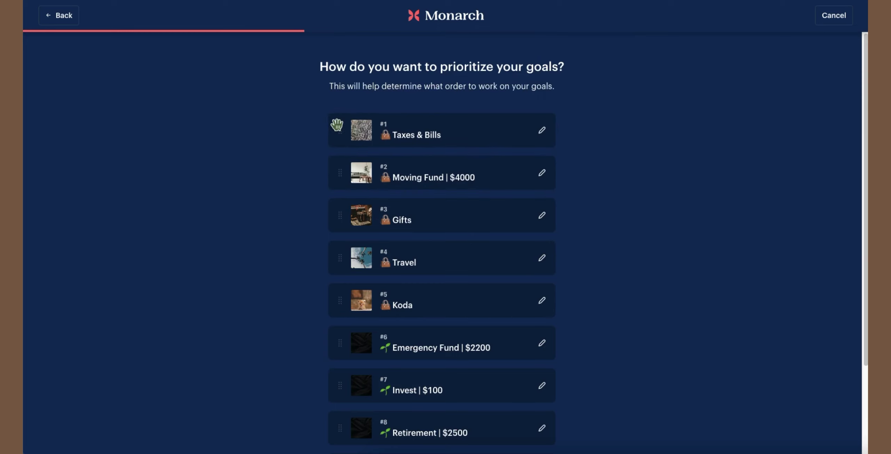
left_click_drag(344, 257, 344, 176)
scroll(372, 339, "down", 1)
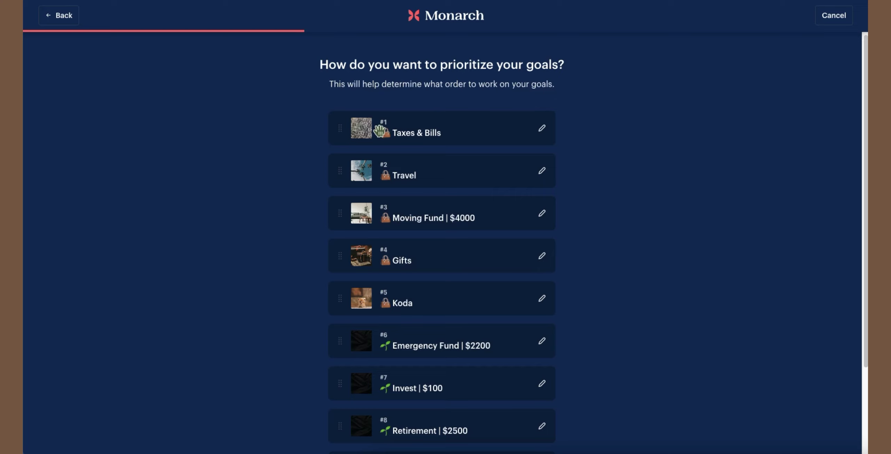
scroll(414, 300, "down", 1)
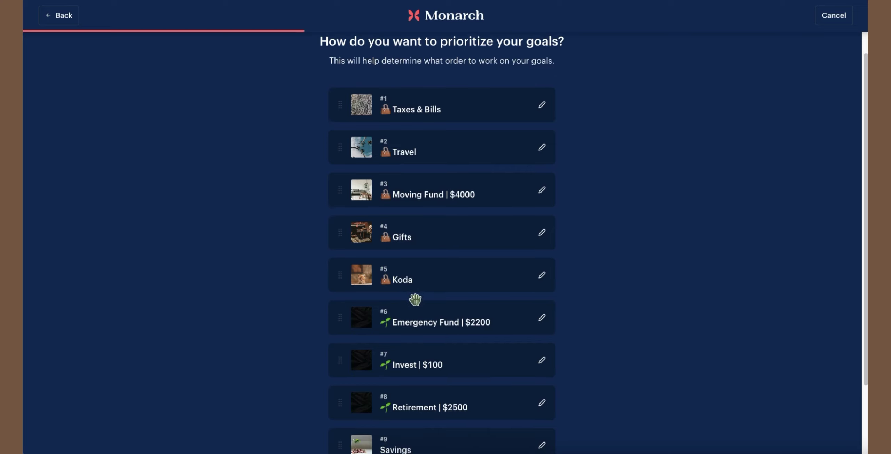
scroll(415, 299, "up", 1)
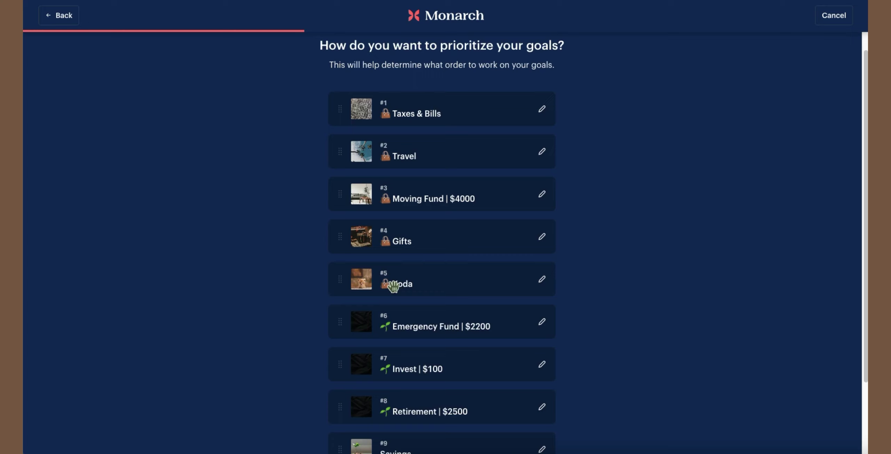
scroll(393, 287, "down", 2)
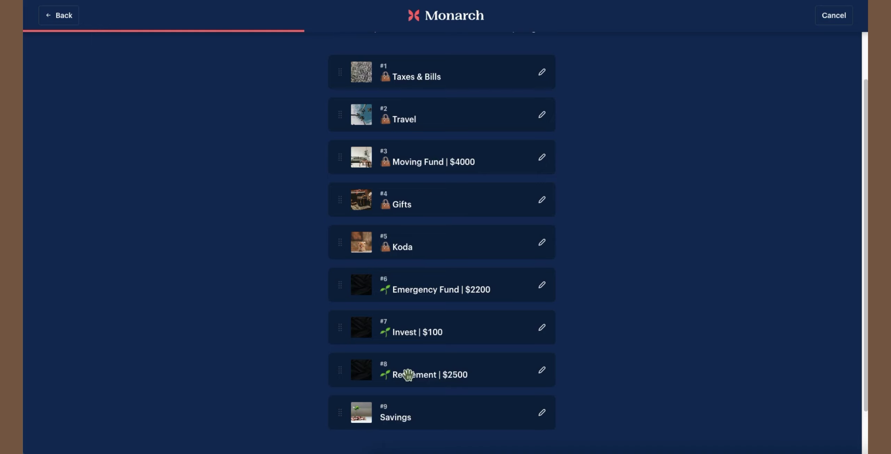
scroll(408, 375, "up", 3)
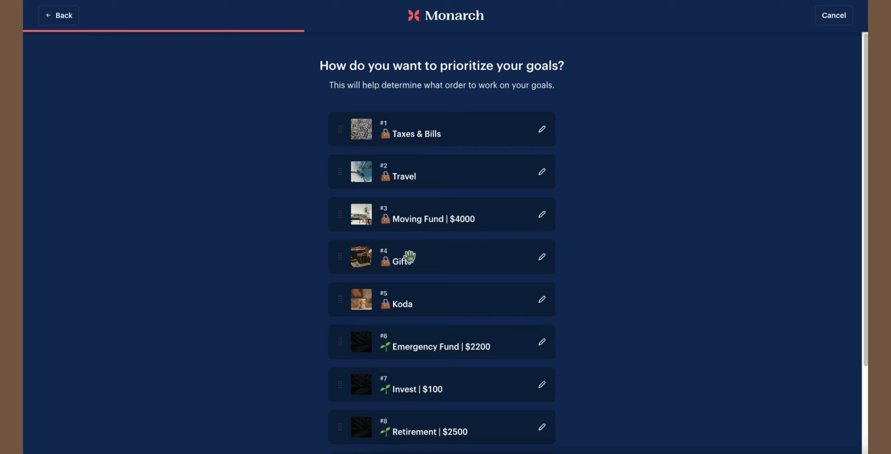
Step: Move Koda above Gifts and place Savings directly below Koda
left_click_drag(337, 301, 334, 253)
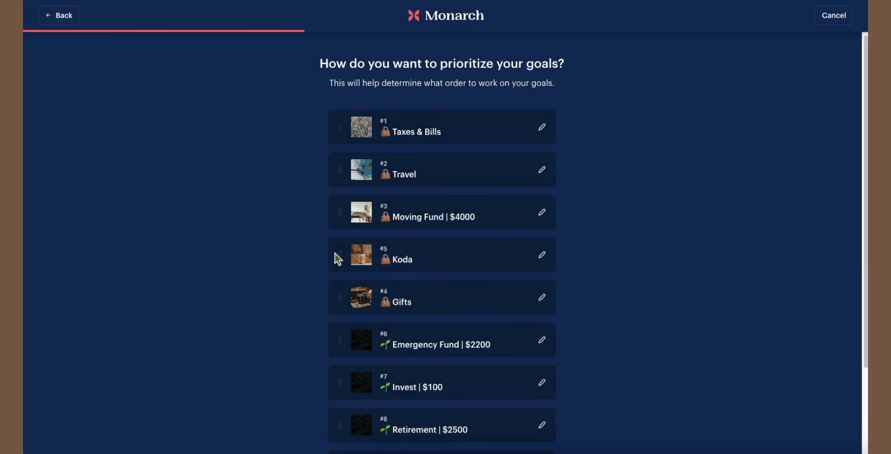
scroll(382, 390, "down", 3)
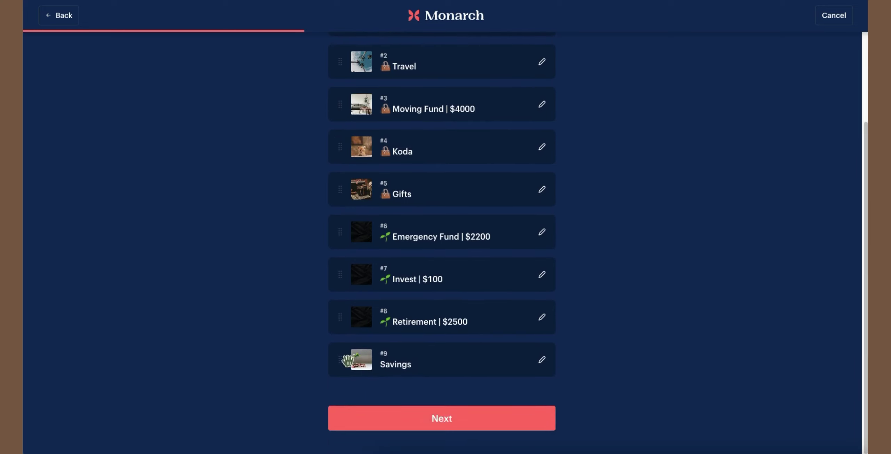
left_click_drag(340, 360, 366, 189)
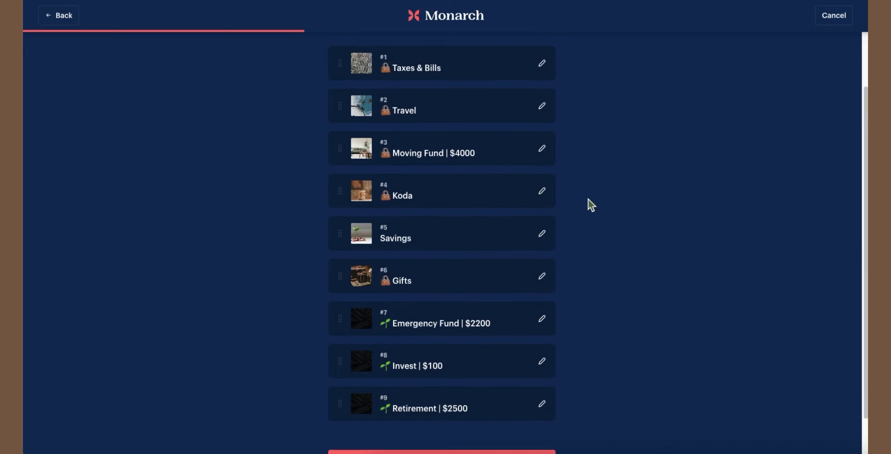
scroll(480, 279, "up", 2)
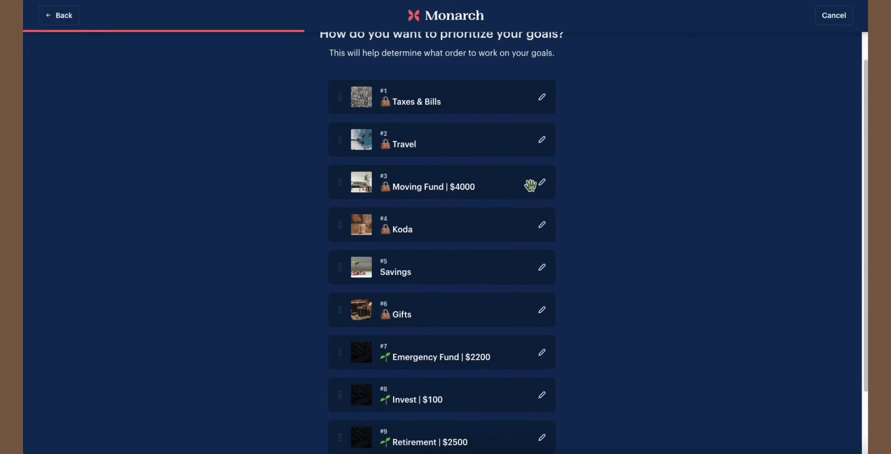
Step: Rename the 'Moving Fund | $4000' goal to 'Moving Fund' and save it
left_click(542, 182)
left_click(421, 267)
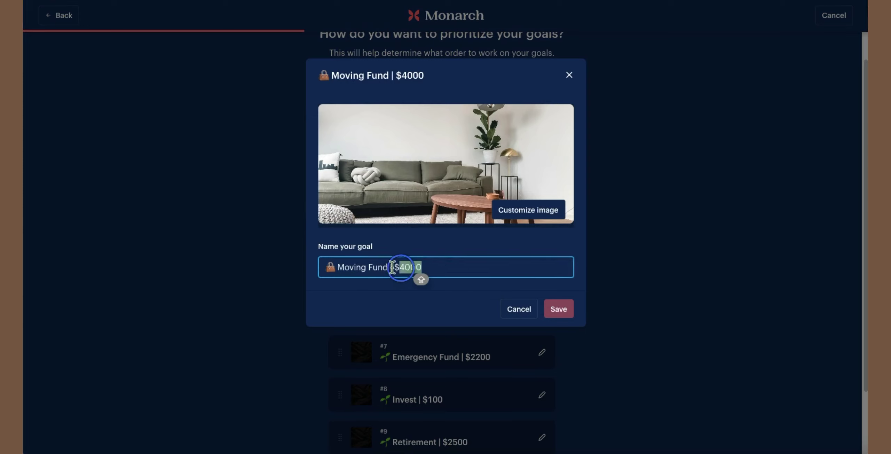
left_click(392, 267, "shift")
key("BackSpace")
key("BackSpace")
key("BackSpace")
key("BackSpace")
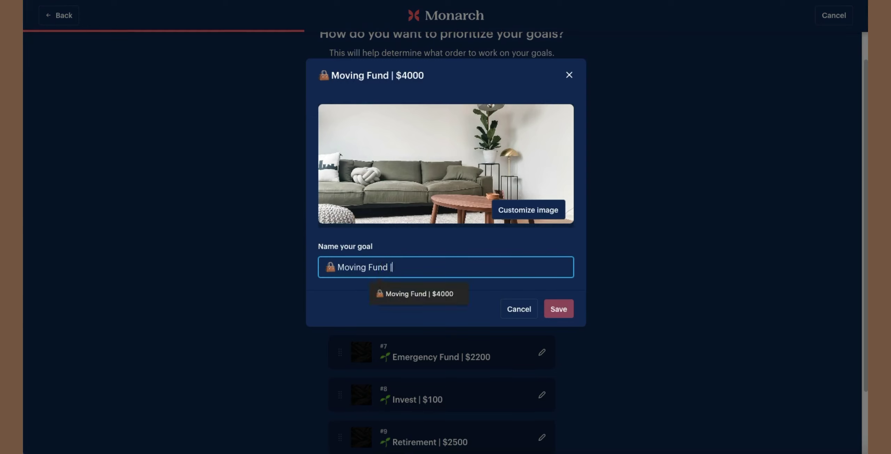
left_click(564, 312)
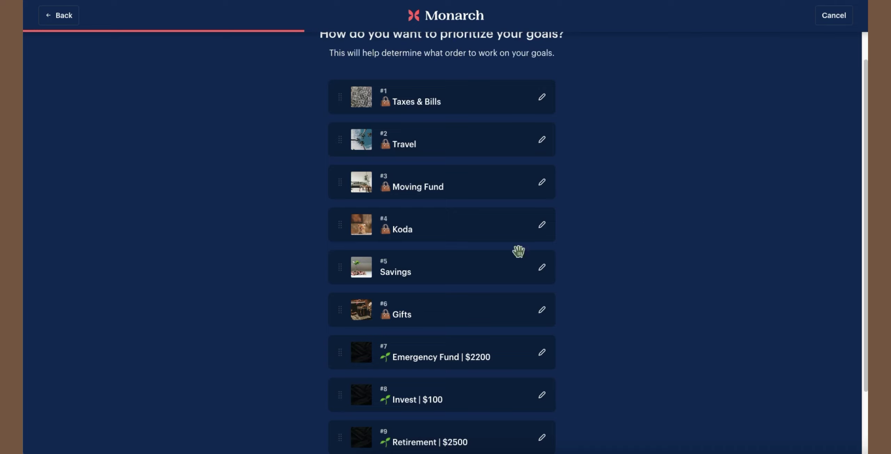
Step: Rename the Savings goal to 'Health', save it, and continue to savings targets
left_click(542, 267)
left_click(518, 309)
left_click(545, 227)
left_click(325, 267)
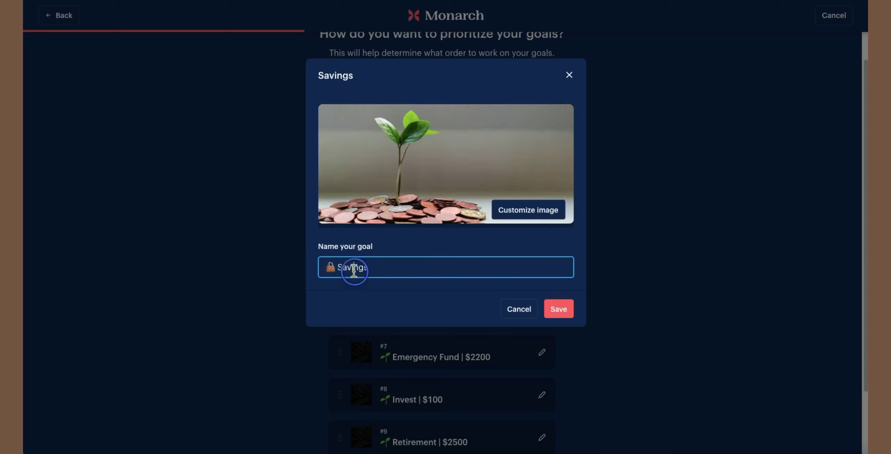
double_click(354, 268)
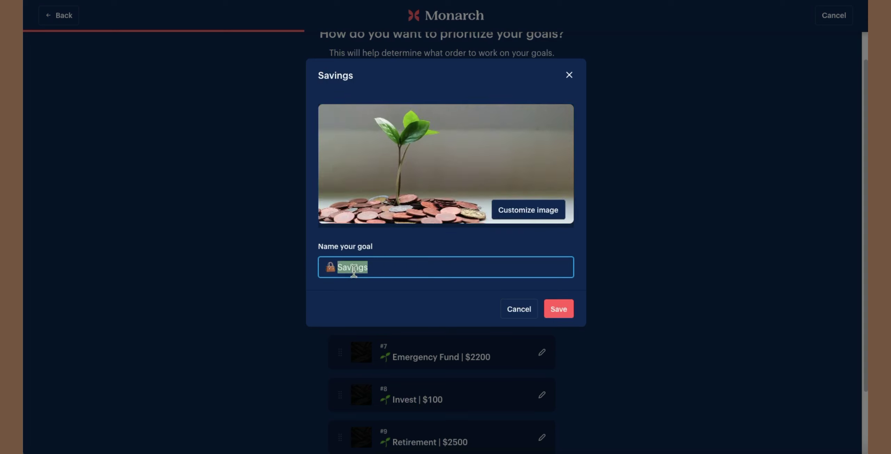
type("Health")
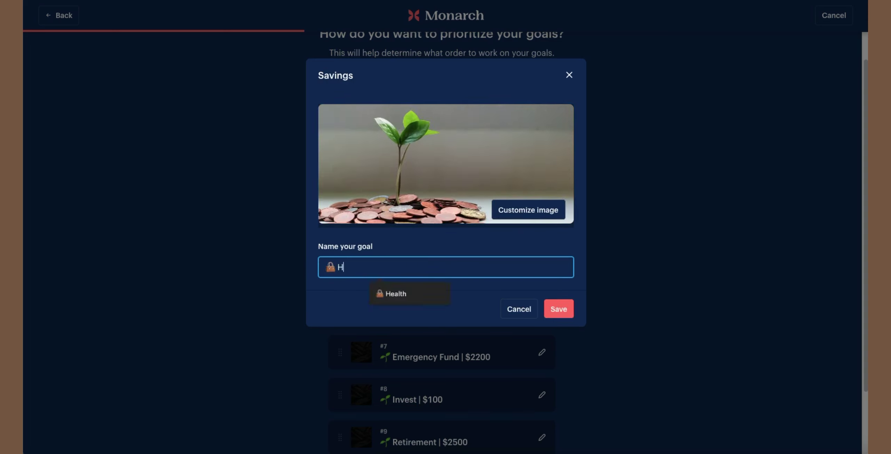
left_click(559, 309)
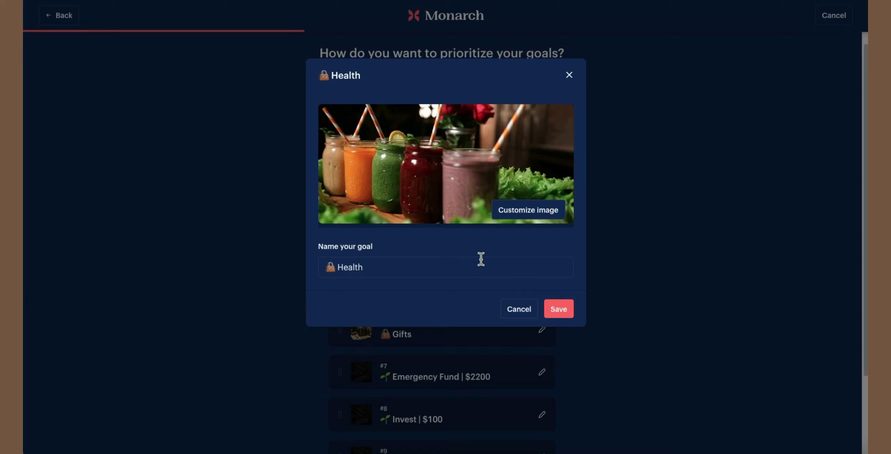
left_click(557, 309)
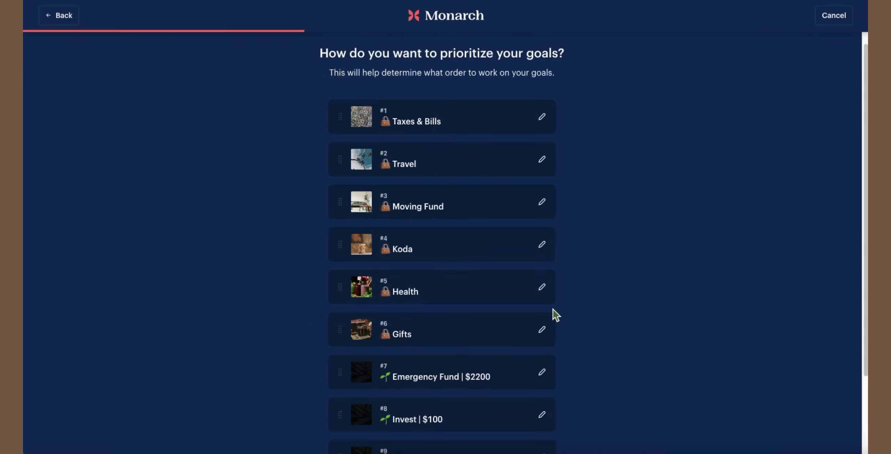
scroll(411, 191, "down", 3)
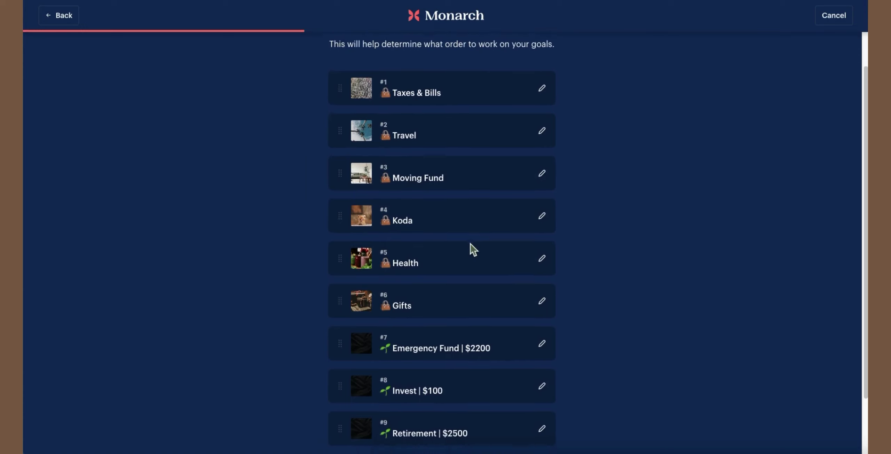
scroll(482, 213, "up", 3)
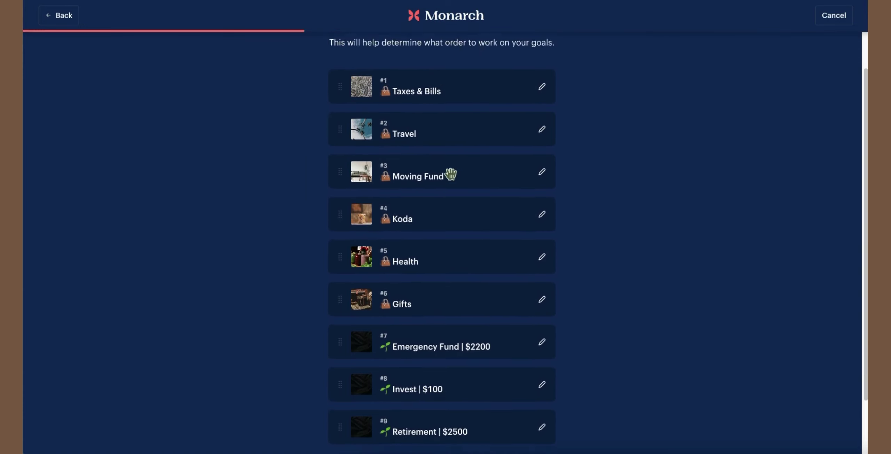
scroll(489, 284, "down", 3)
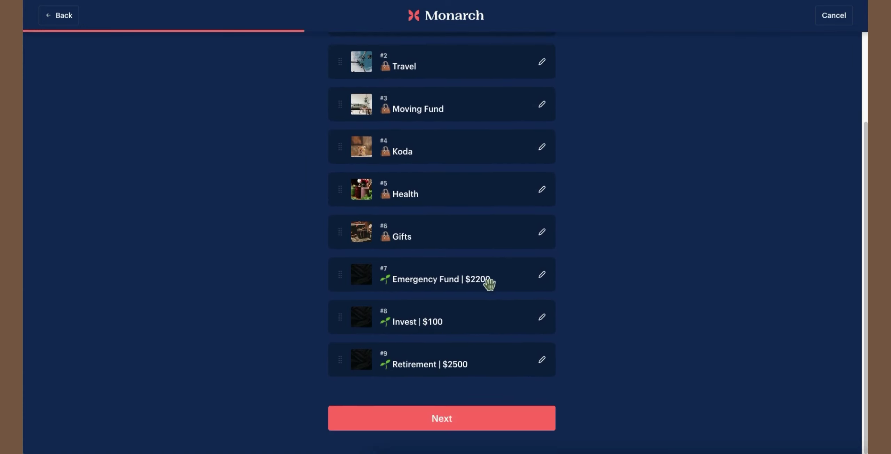
left_click(447, 422)
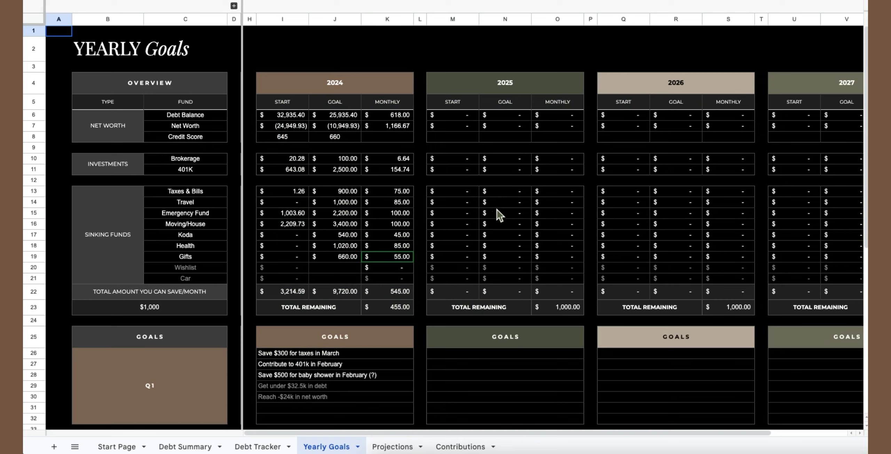
Step: Select the 2024 goal amounts J13:J21 to read their $9,720.00 sum
left_click_drag(353, 192, 359, 279)
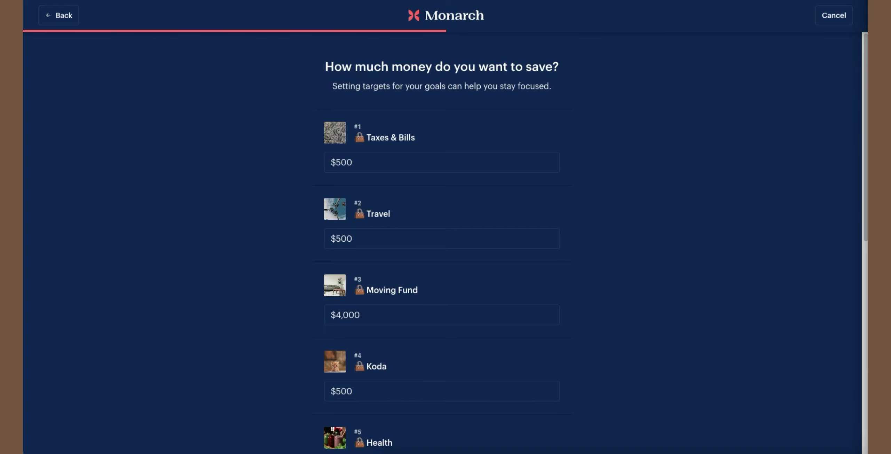
Step: Set goal targets: Taxes & Bills $900, Travel $1,000 and Moving Fund $3,400
left_click_drag(352, 163, 334, 164)
type("900")
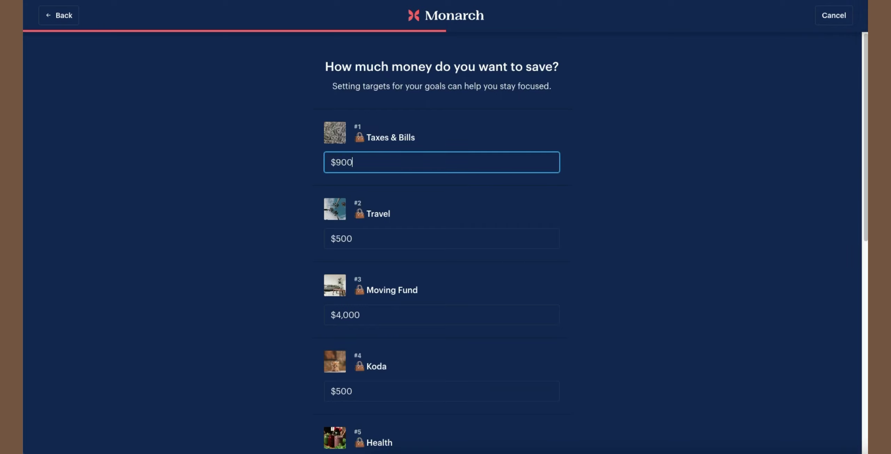
left_click(352, 240)
left_click_drag(352, 240, 333, 240)
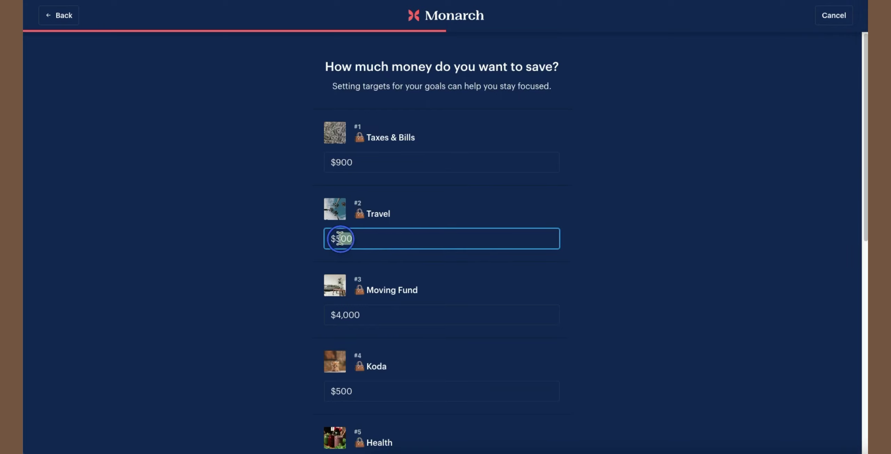
type("1,000")
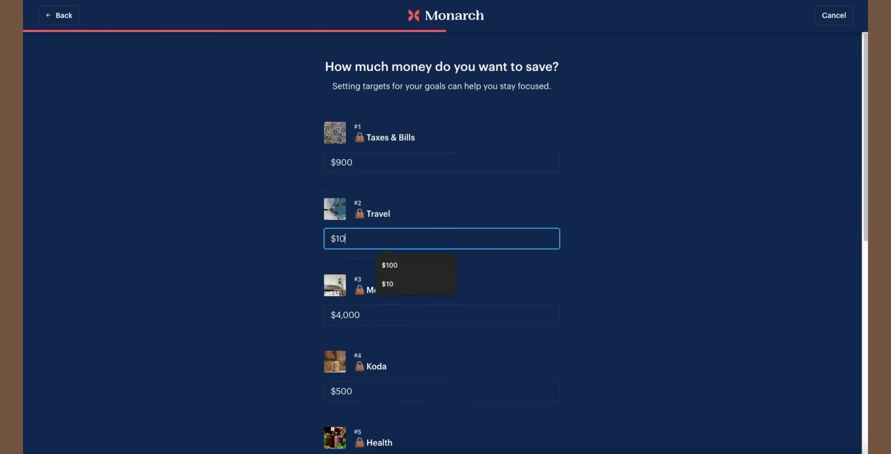
left_click_drag(360, 315, 337, 318)
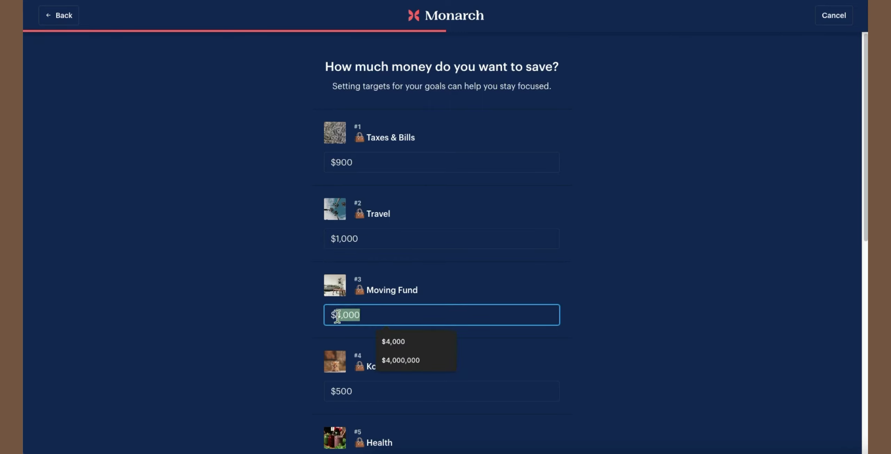
type("3400")
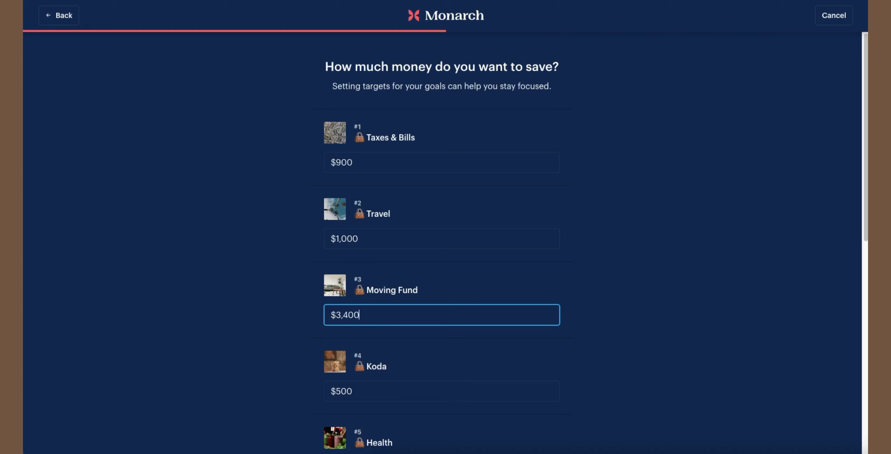
Step: Set the Koda target to $540, Health to $1,020 and Gifts to $660
scroll(357, 258, "down", 4)
left_click_drag(358, 258, 340, 258)
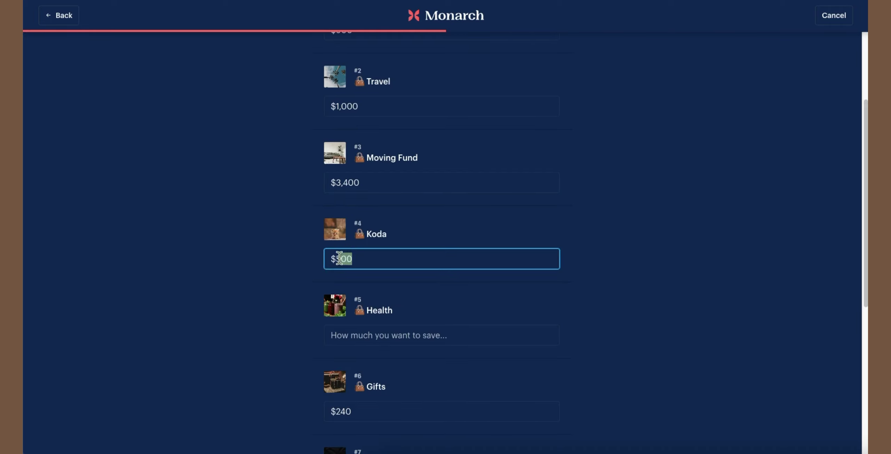
type("40")
left_click(383, 336)
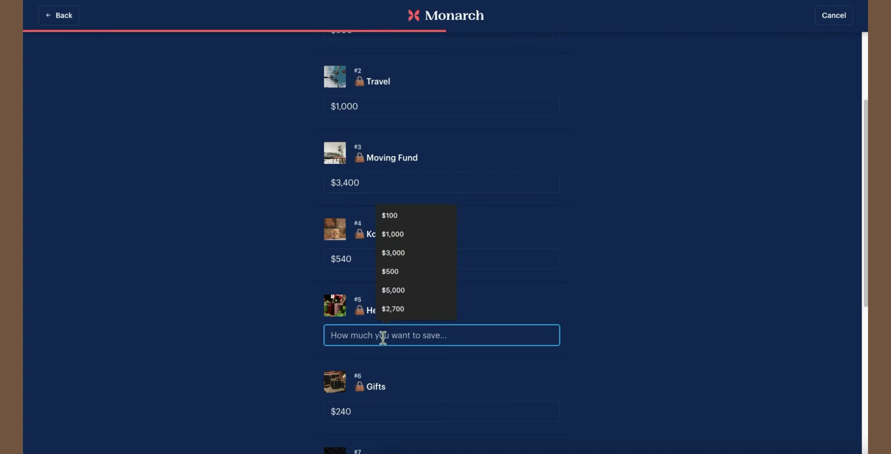
type("1020")
scroll(527, 342, "down", 2)
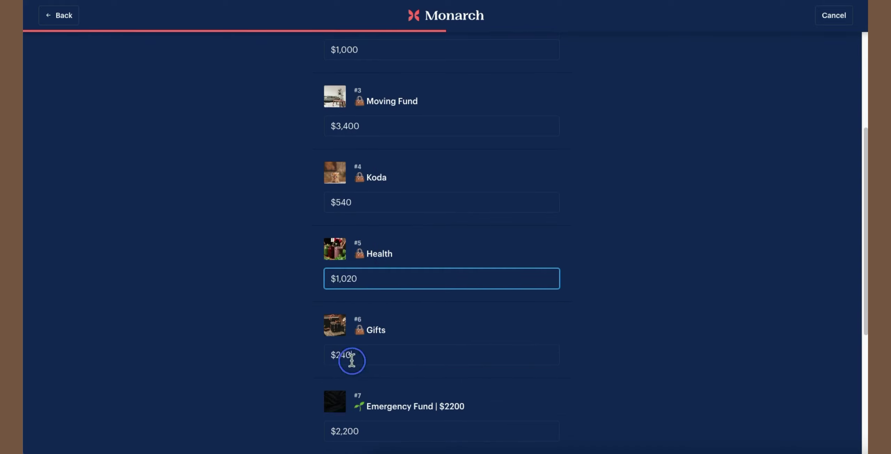
left_click_drag(352, 358, 336, 354)
type("660")
Step: Continue past the accounts screen to monthly allocations and check the Taxes & Bills amount in K13
scroll(432, 313, "down", 4)
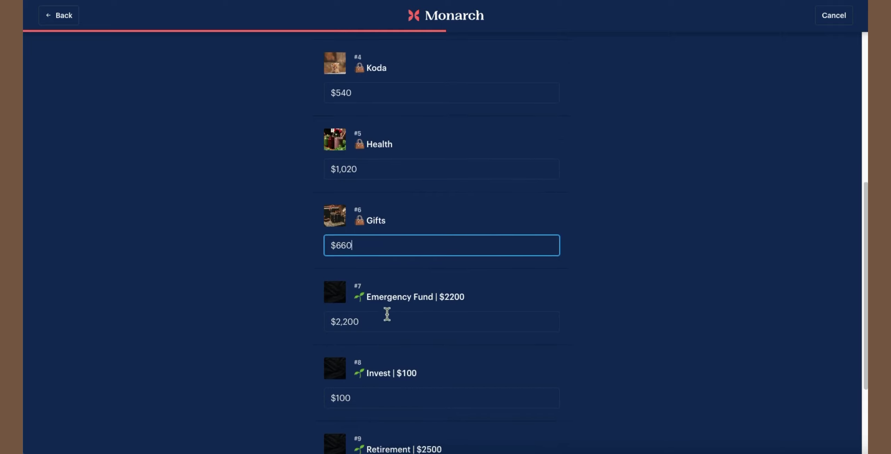
scroll(395, 369, "down", 5)
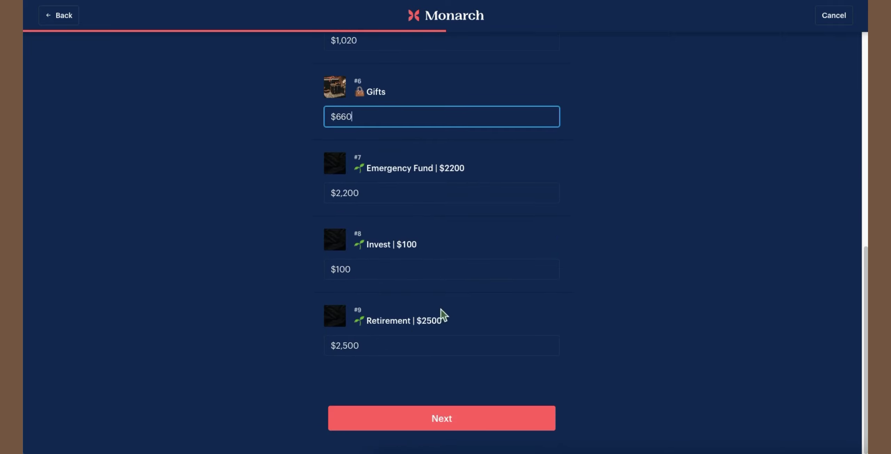
left_click(456, 421)
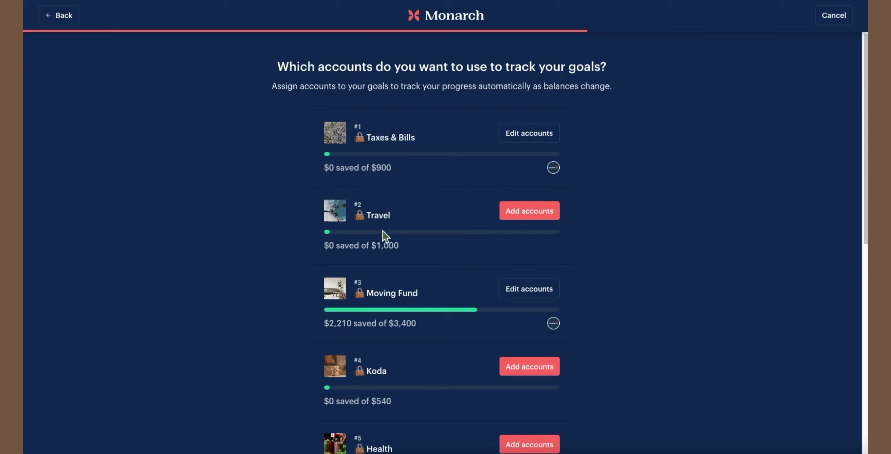
scroll(522, 213, "down", 8)
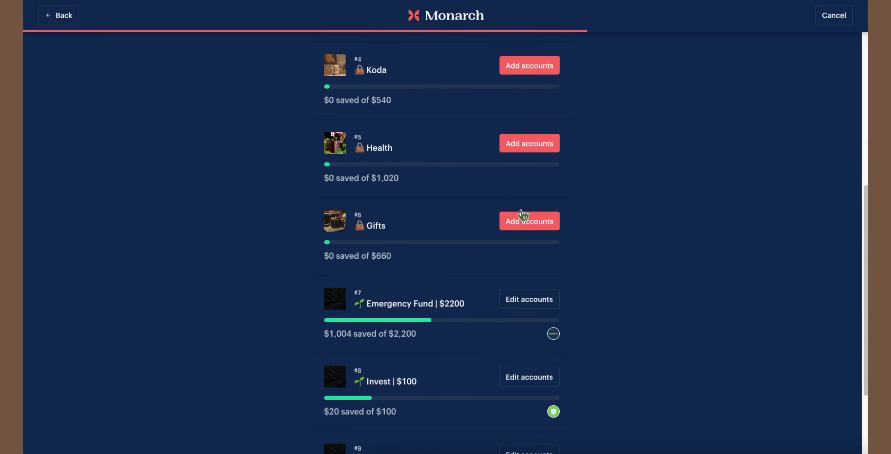
scroll(508, 199, "down", 3)
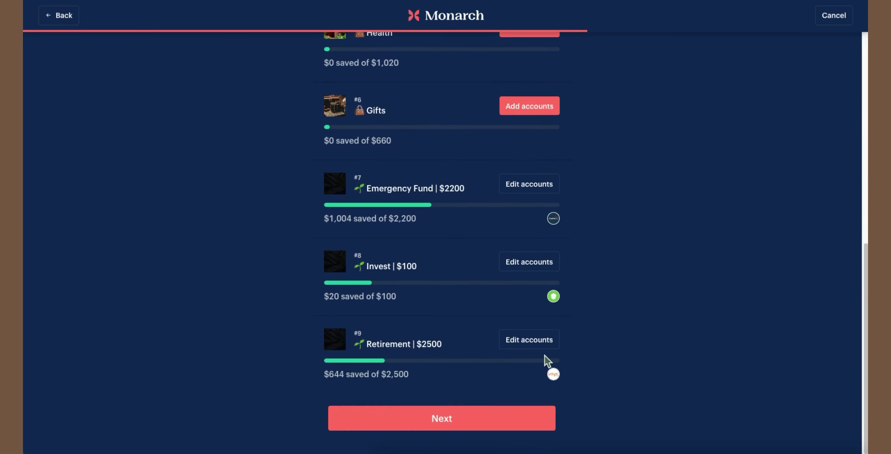
left_click(476, 418)
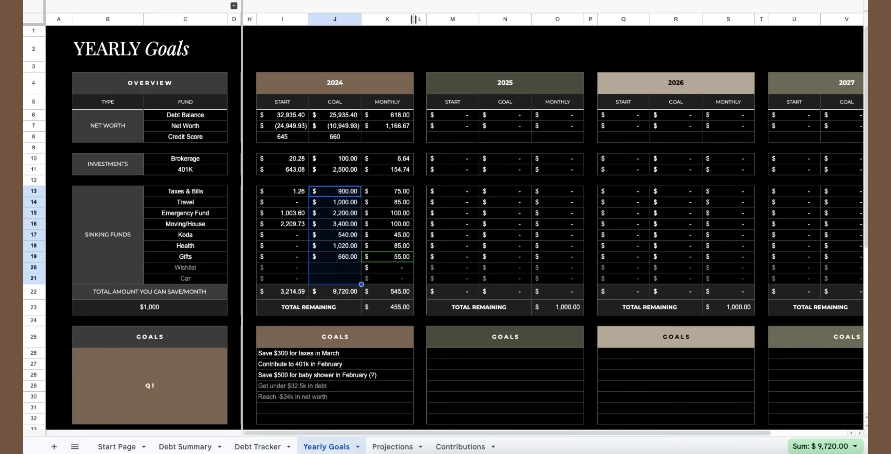
left_click(403, 192)
Step: Total K13:K19 in the sheet, then allocate $75 Taxes & Bills, $85 Travel and $100 Moving Fund monthly
left_click_drag(404, 192, 404, 275)
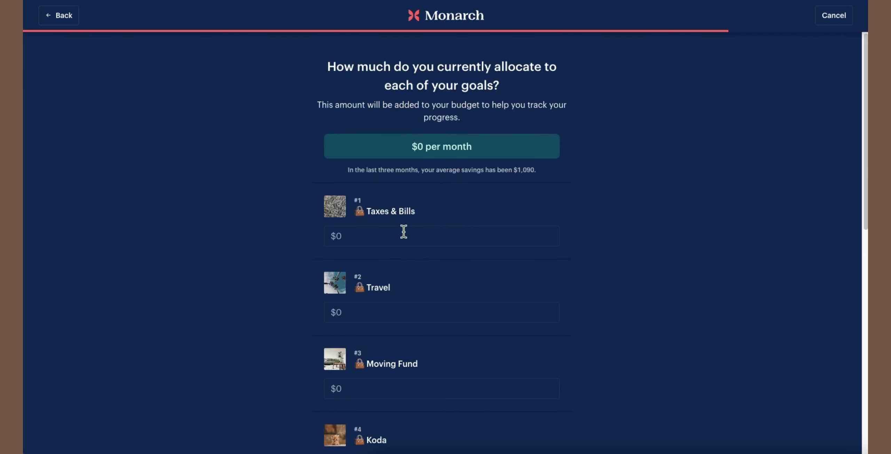
left_click(404, 231)
type("75")
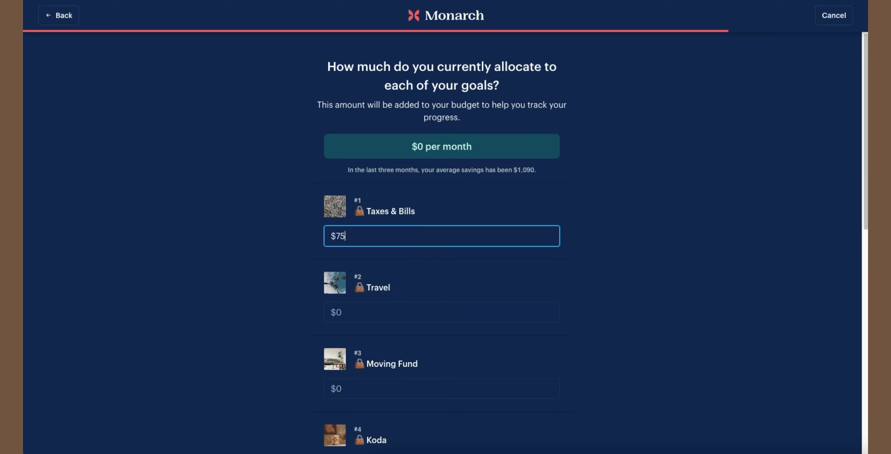
left_click(405, 313)
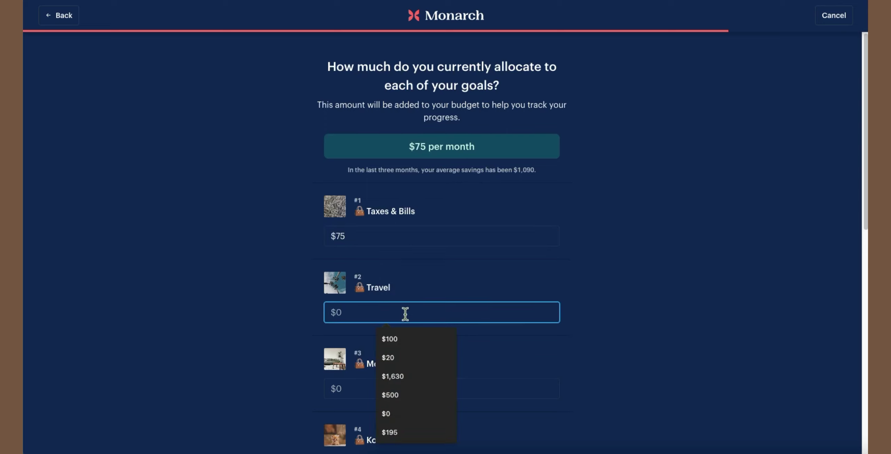
type("85")
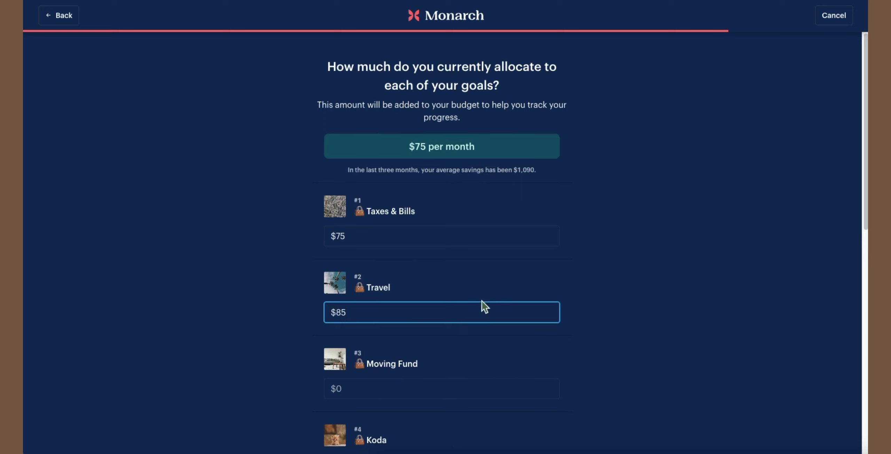
scroll(453, 299, "down", 3)
left_click(442, 299)
type("1")
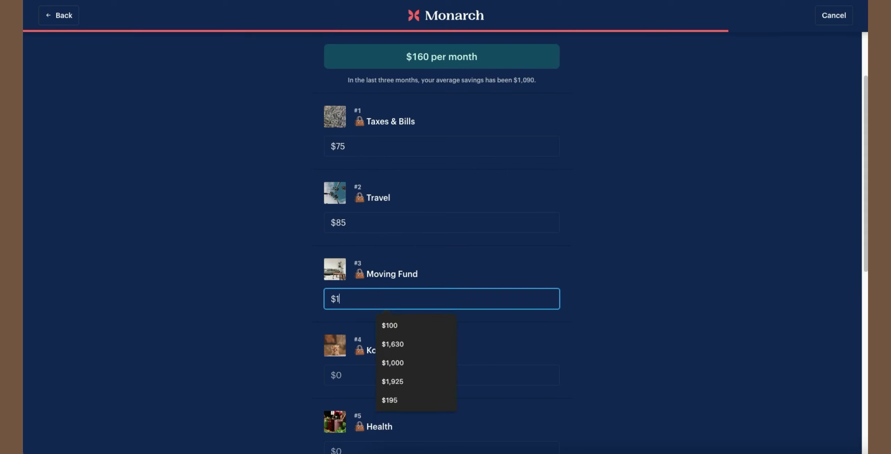
type("00")
Step: Allocate $45 Koda, $85 Health, $55 Gifts and $100 Emergency Fund monthly, then continue
scroll(409, 320, "down", 2)
left_click(408, 320)
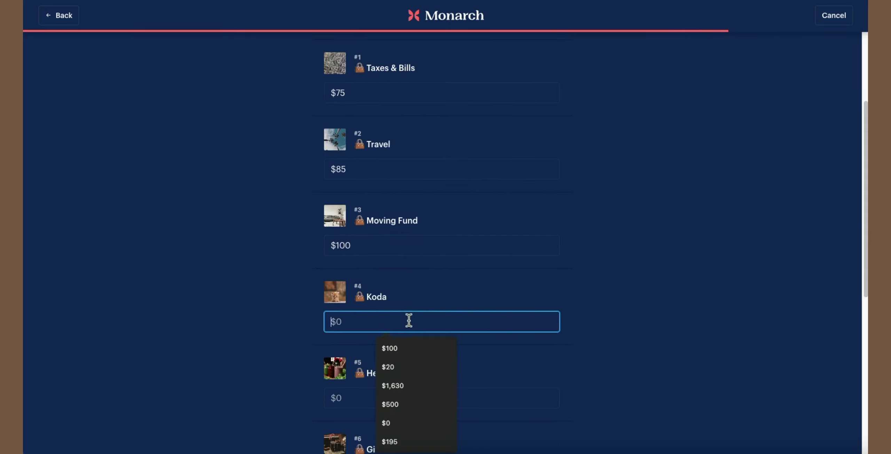
type("45")
left_click(367, 396)
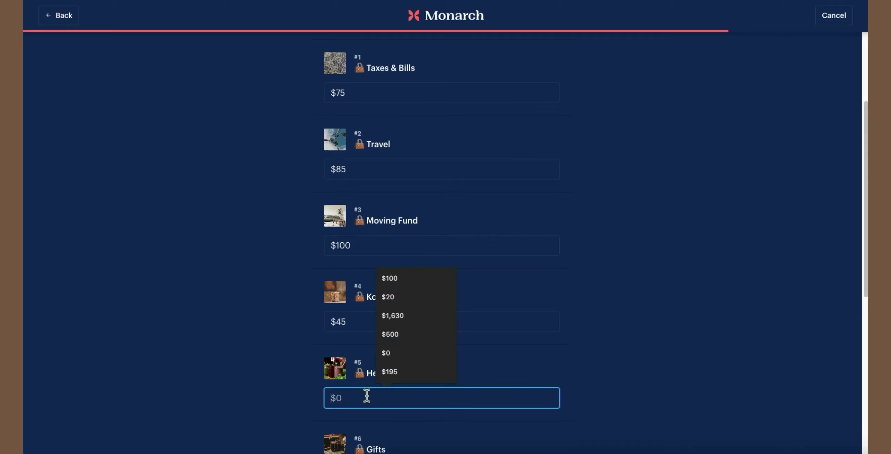
type("85")
scroll(406, 362, "down", 10)
left_click(419, 147)
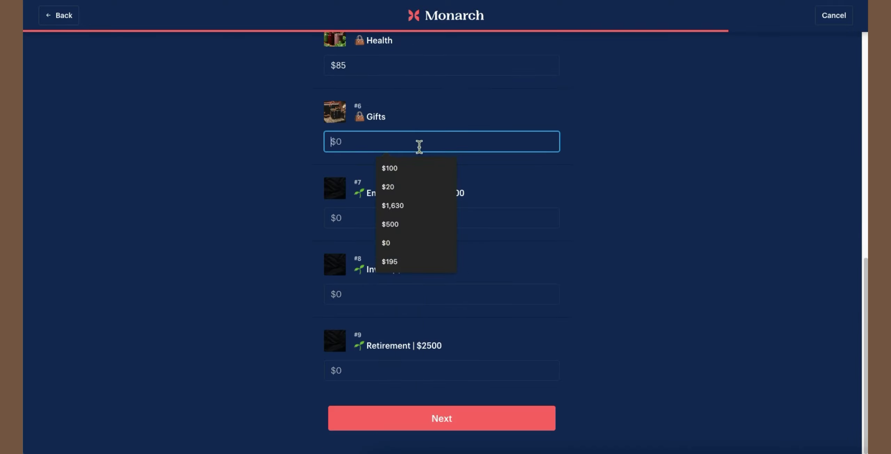
type("55")
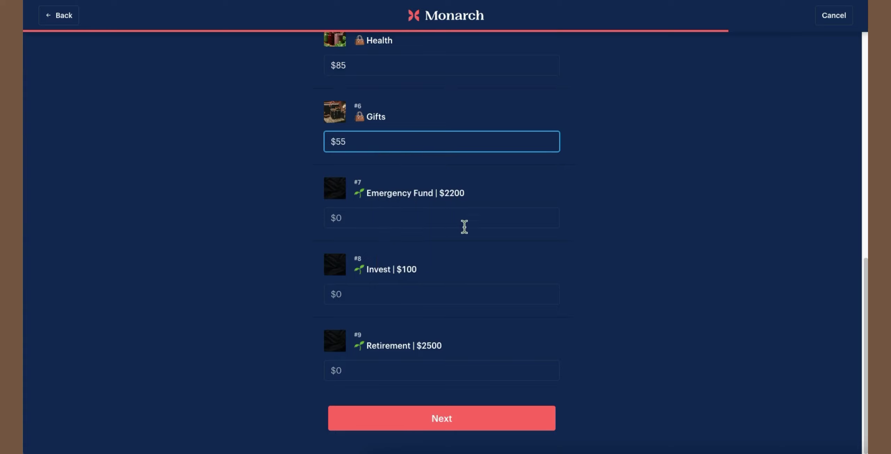
left_click(467, 219)
type("1")
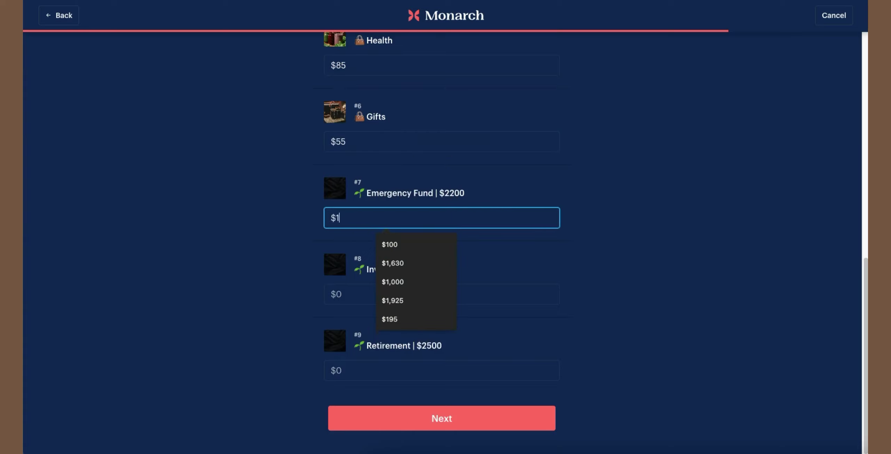
type("00")
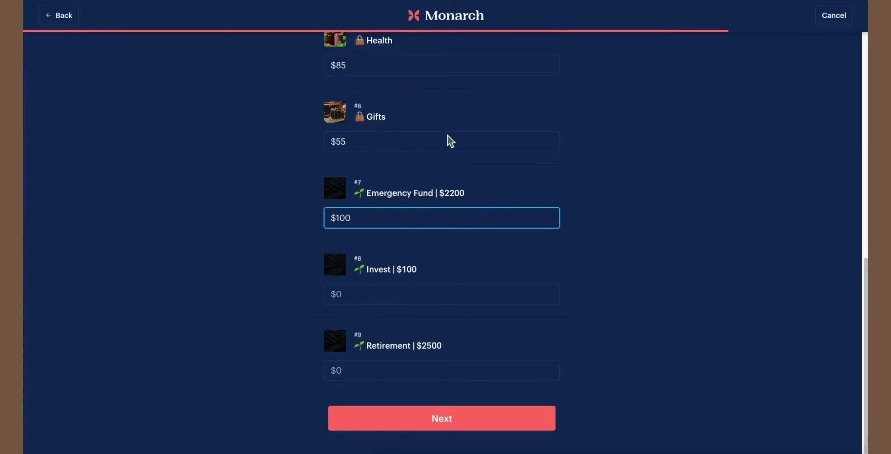
left_click(633, 188)
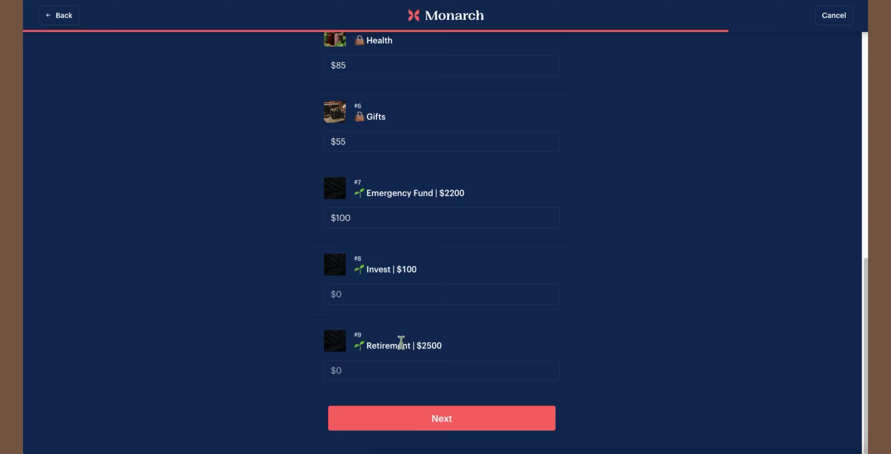
left_click(432, 423)
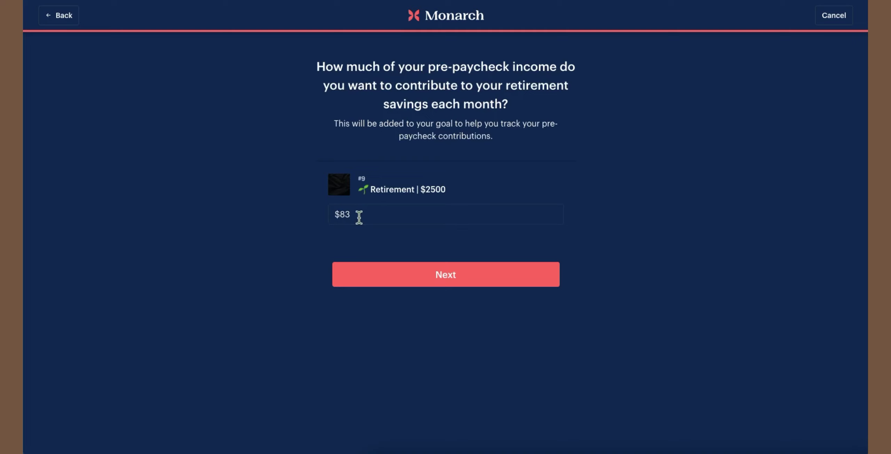
Step: Keep the $83 monthly retirement contribution and let the goal budgets build
left_click(448, 277)
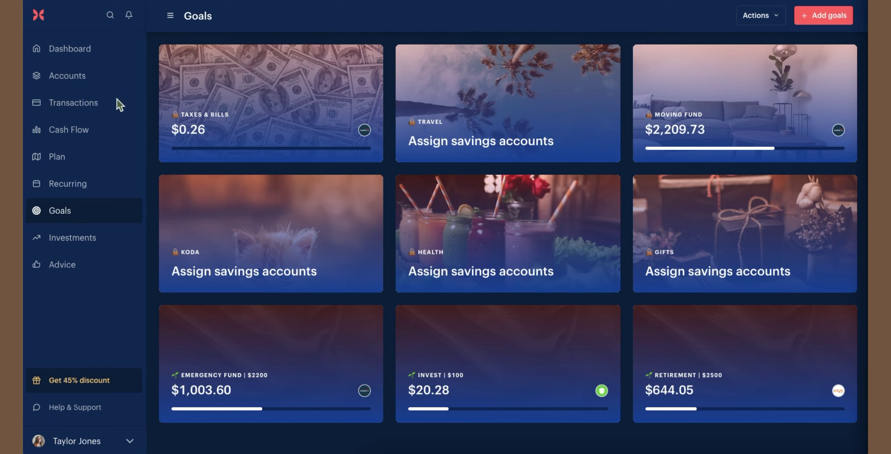
Step: Check the Sinking Fund savings account's $1.26 balance in Accounts, then return to Goals
left_click(108, 83)
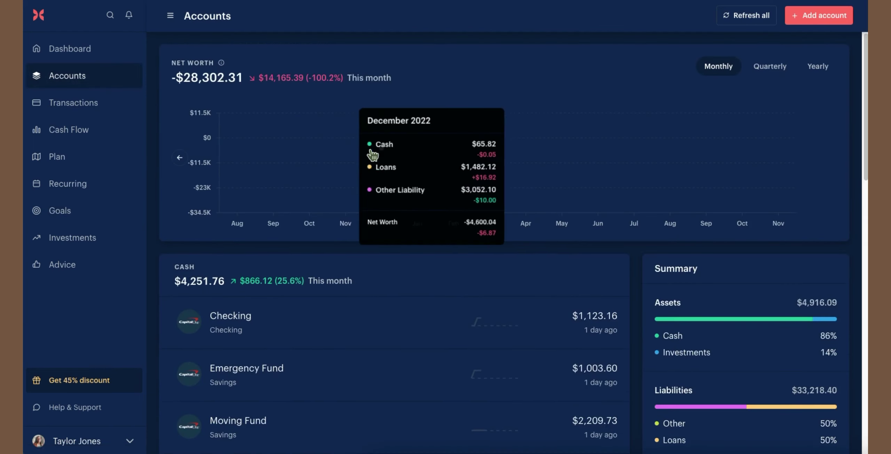
scroll(371, 153, "down", 4)
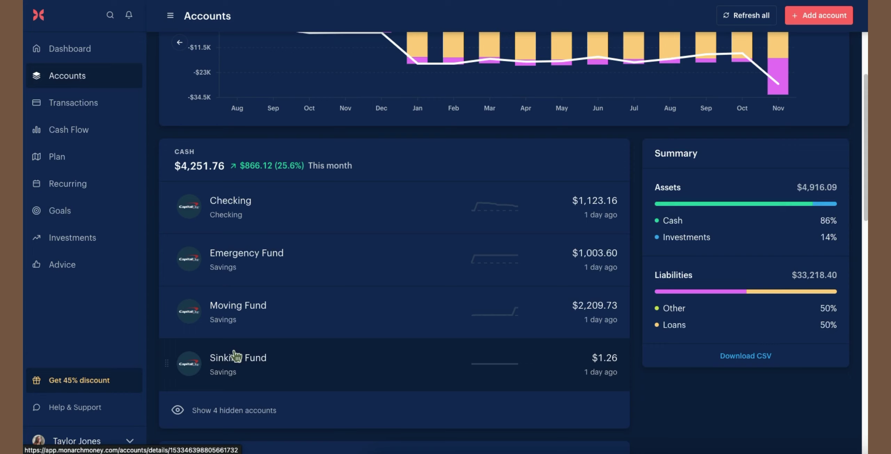
scroll(235, 355, "down", 1)
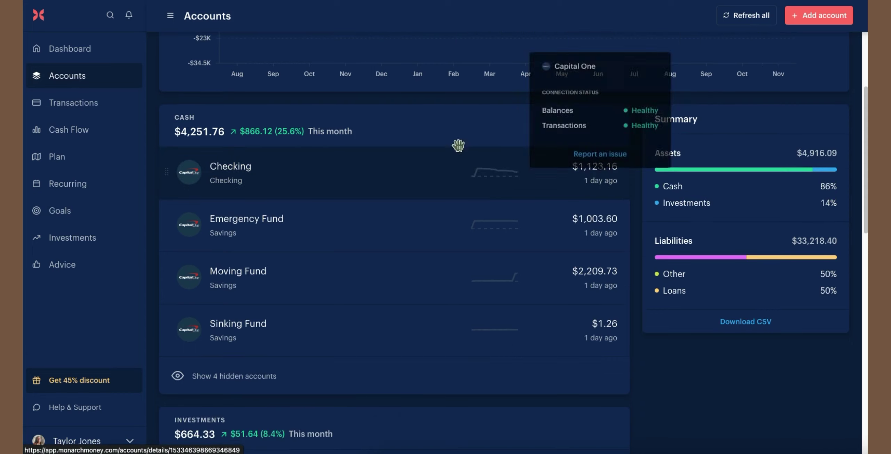
left_click(59, 210)
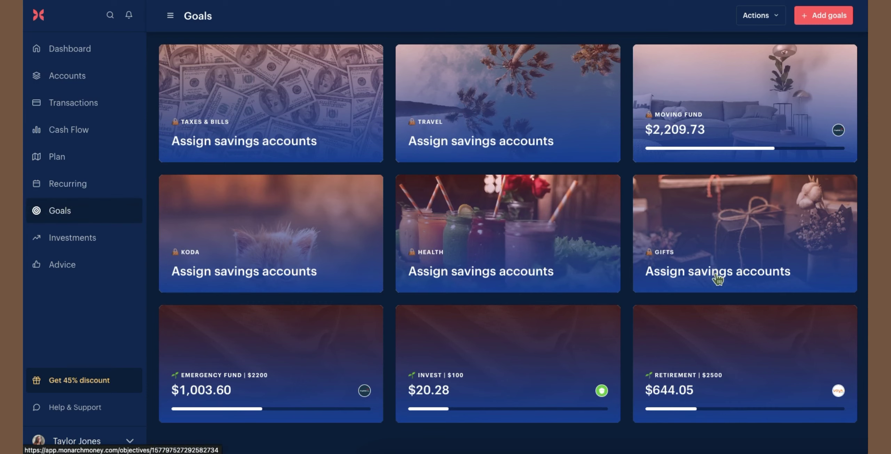
Step: Open Edit accounts from the Goals actions and review every goal's linked accounts and savings
left_click(768, 17)
left_click(719, 47)
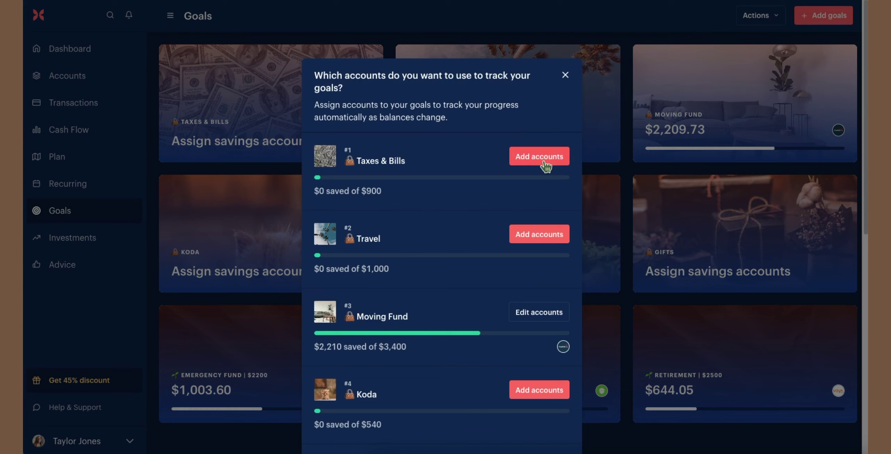
scroll(538, 225, "down", 7)
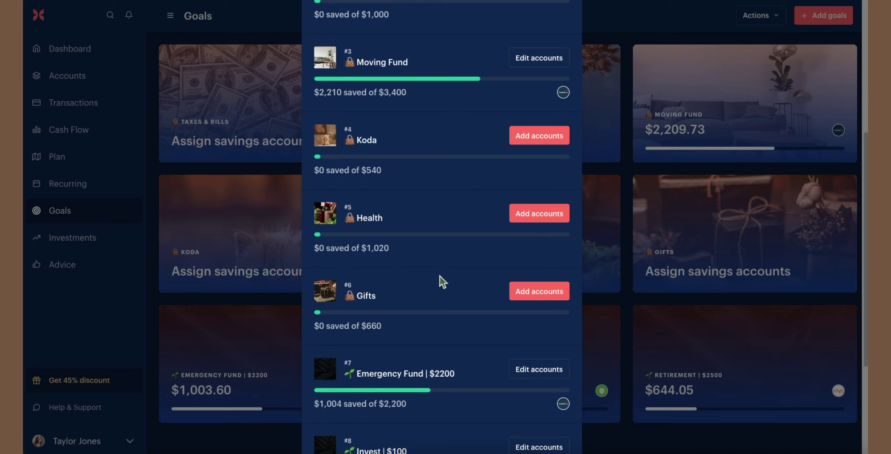
scroll(440, 277, "down", 2)
scroll(508, 293, "down", 1)
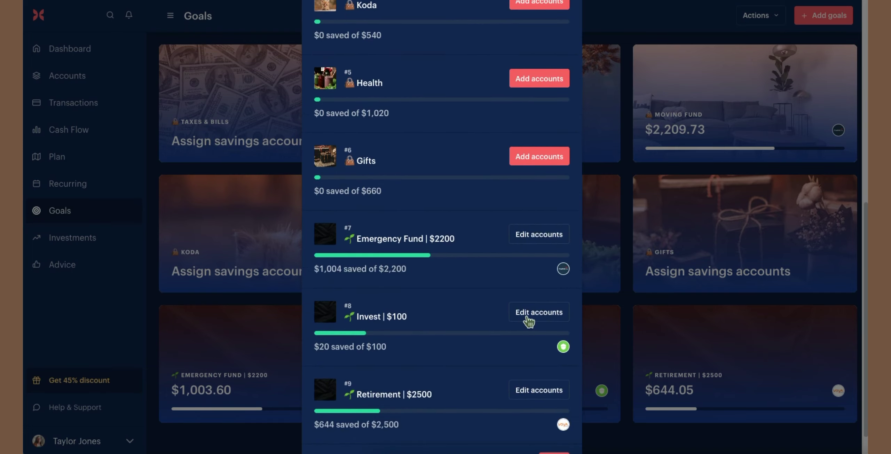
scroll(482, 227, "down", 1)
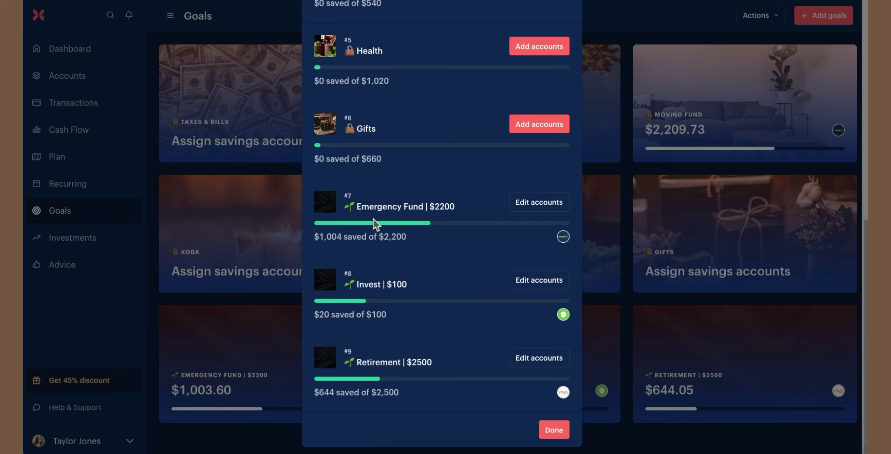
scroll(373, 219, "up", 6)
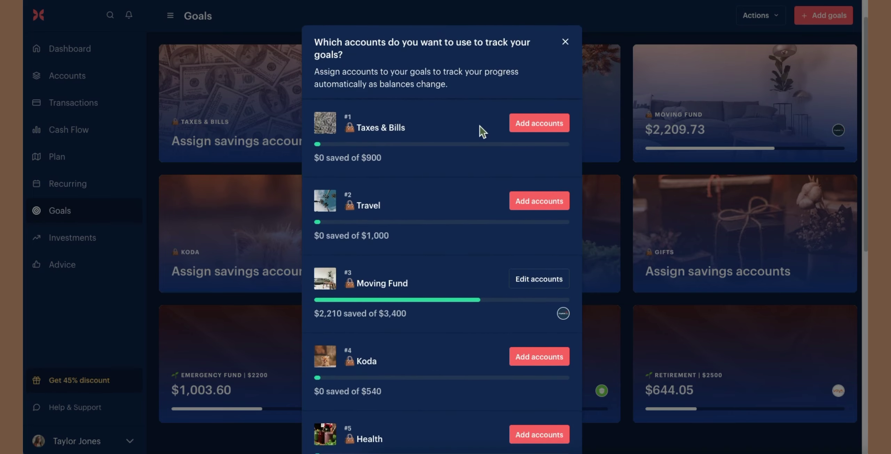
Step: Assign the Sinking Fund account to Taxes & Bills using only $0.26 of its balance
left_click(530, 127)
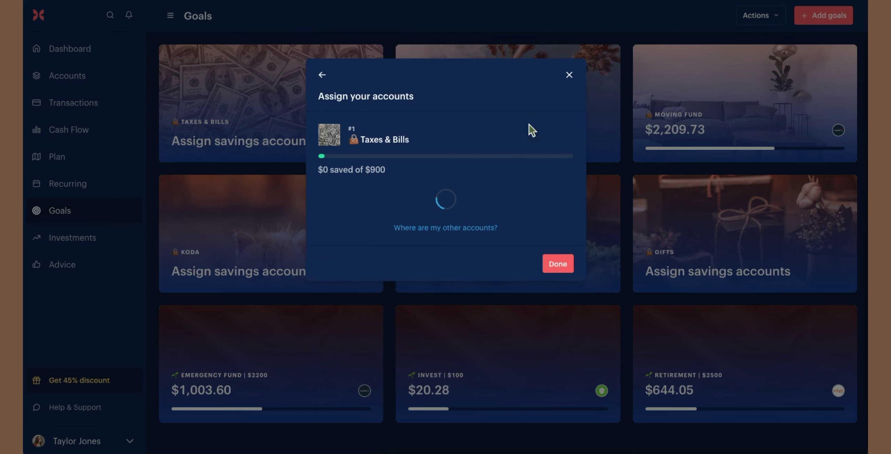
scroll(497, 296, "down", 5)
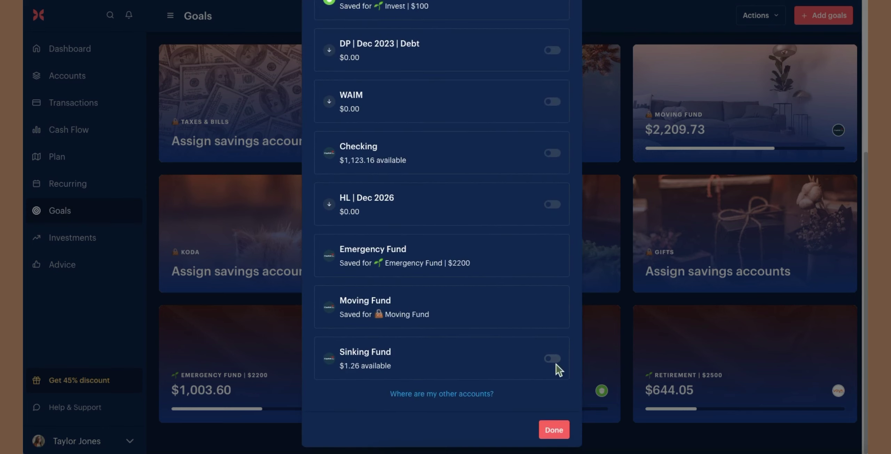
left_click(555, 360)
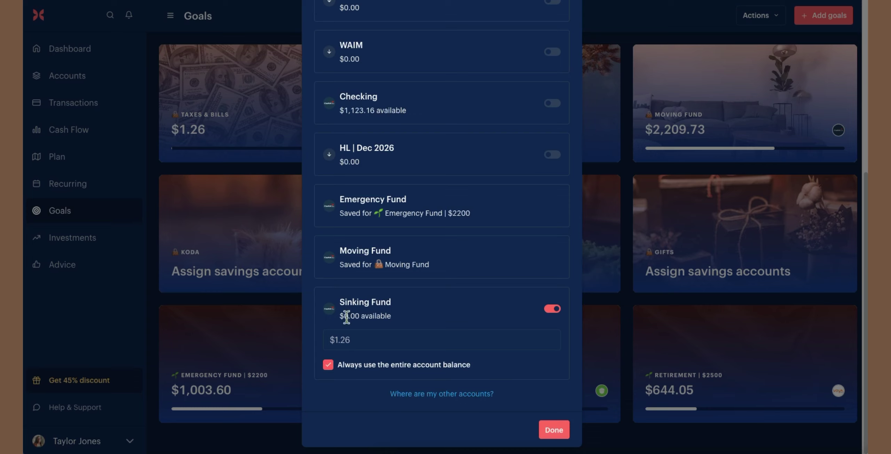
left_click(328, 364)
left_click_drag(359, 316, 343, 316)
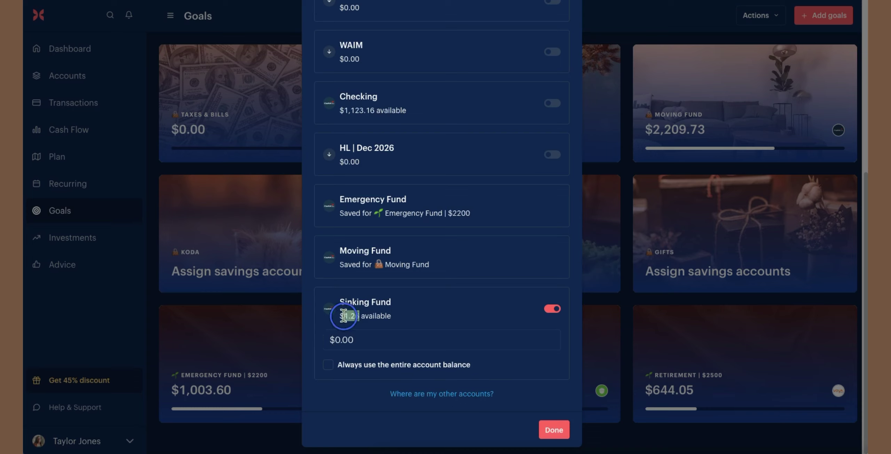
left_click(384, 340)
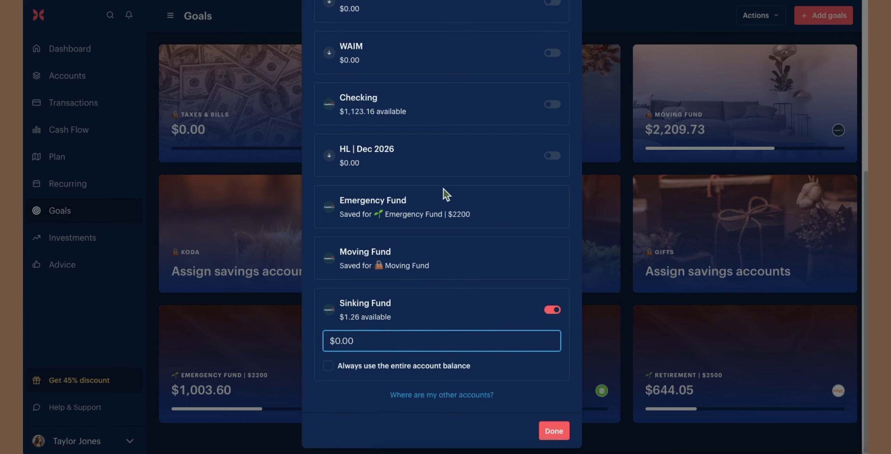
scroll(379, 135, "up", 8)
scroll(393, 191, "down", 8)
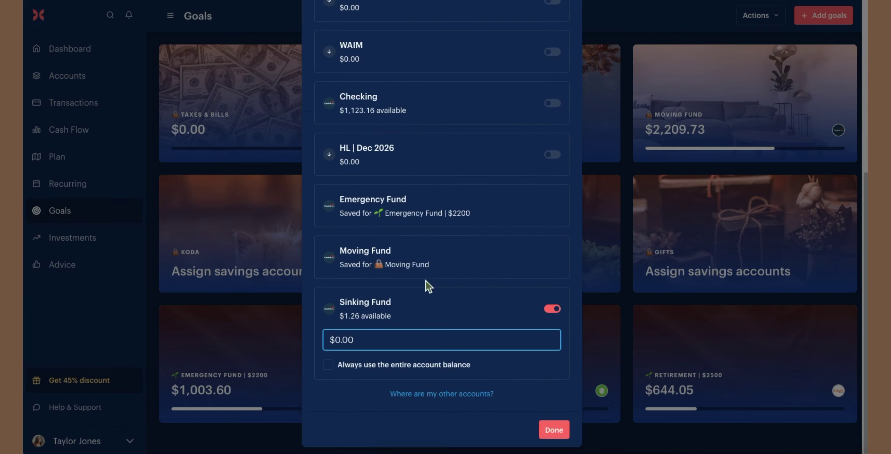
left_click_drag(361, 340, 344, 342)
type("26")
left_click(554, 430)
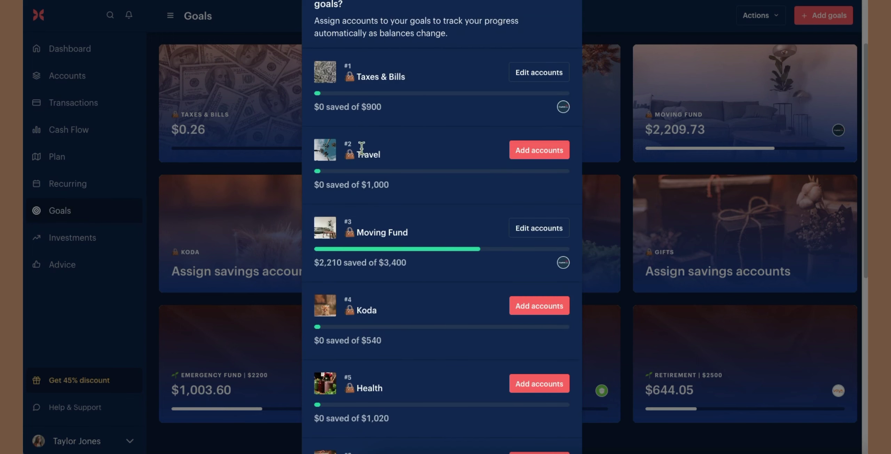
Step: Link Sinking Fund to the Travel goal, replacing the $1.00 allocation with $0.25
left_click(541, 153)
scroll(523, 249, "down", 5)
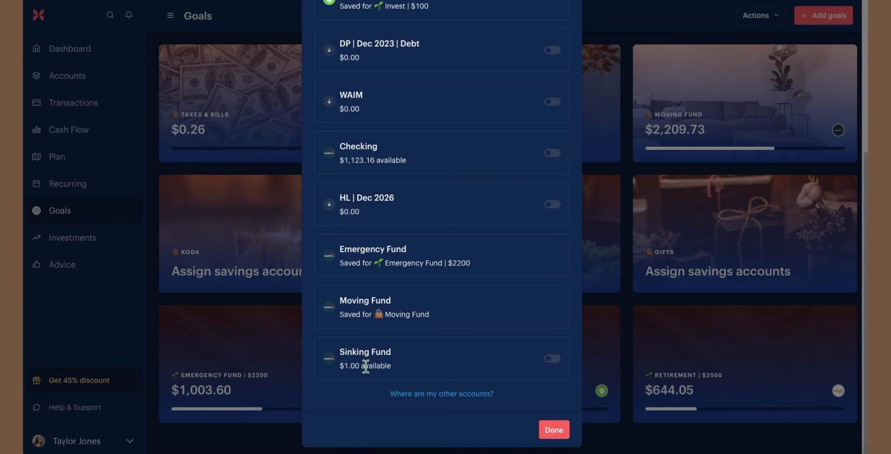
left_click(549, 361)
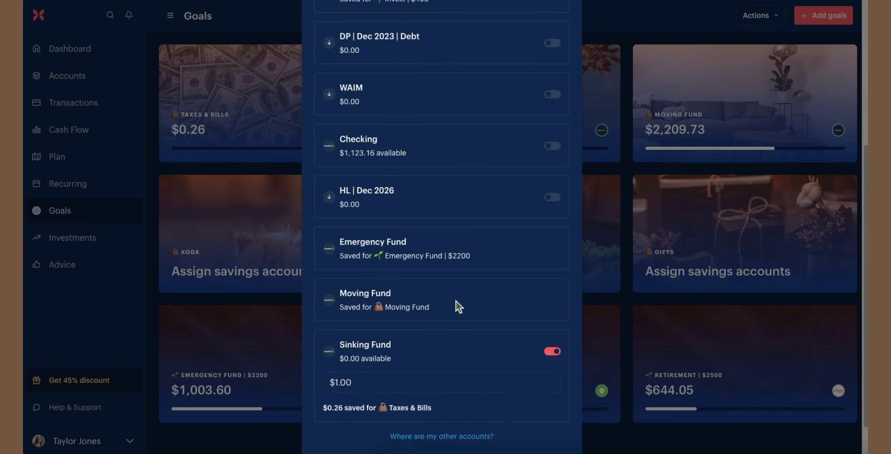
left_click_drag(438, 364, 323, 365)
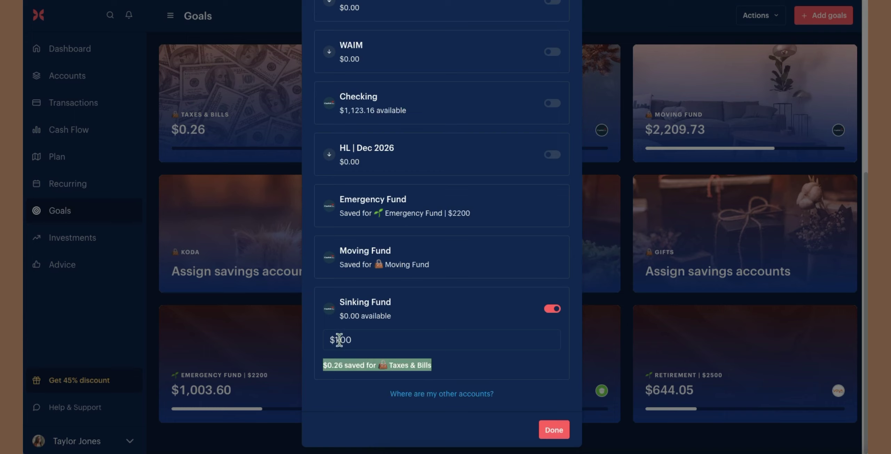
left_click(351, 340)
scroll(404, 226, "up", 8)
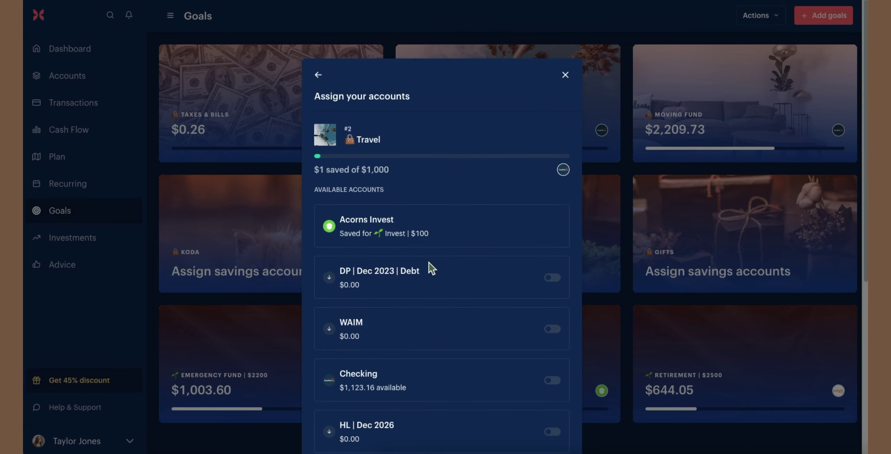
scroll(429, 263, "down", 8)
key("ctrl+a")
type("0.2")
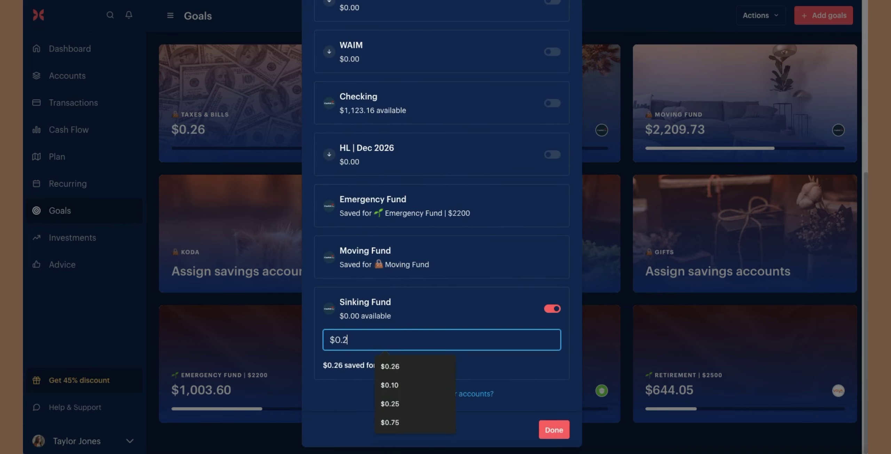
type("5")
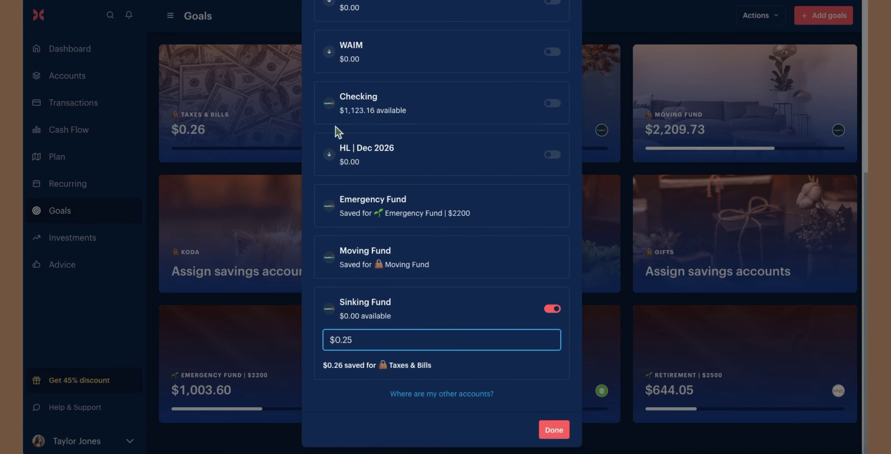
left_click(558, 431)
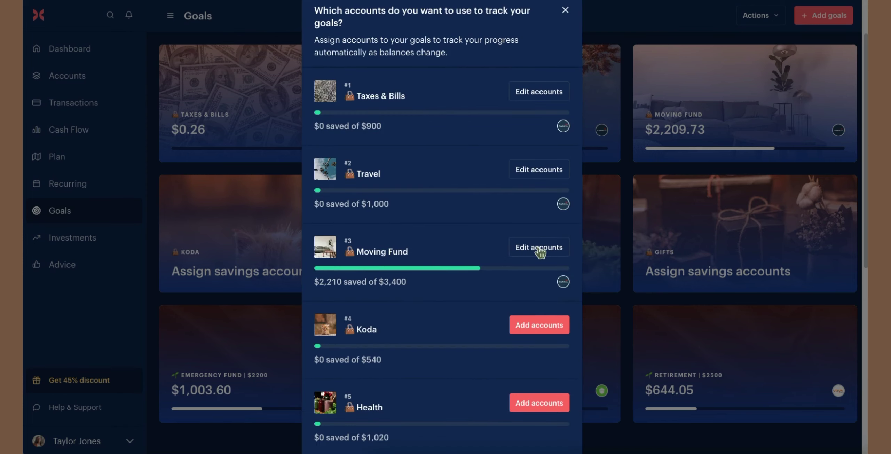
Step: Link Sinking Fund to Koda and lower its allocation from $0.75 to $0.25
left_click(562, 326)
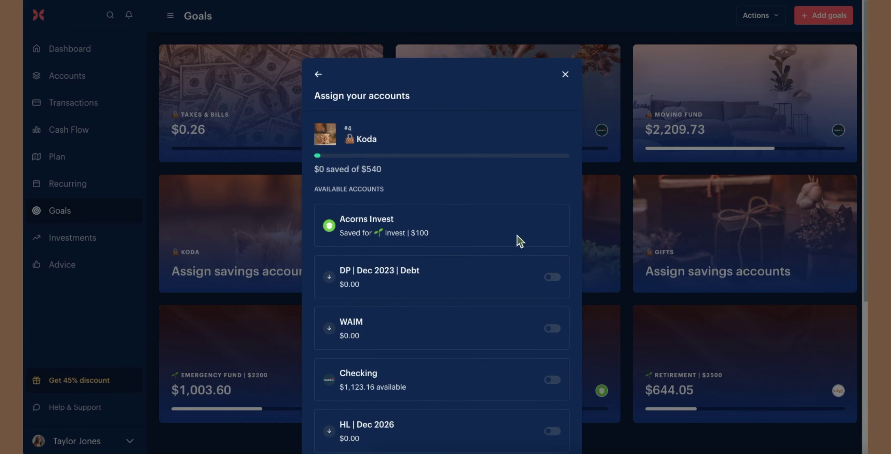
scroll(523, 244, "down", 5)
left_click(561, 362)
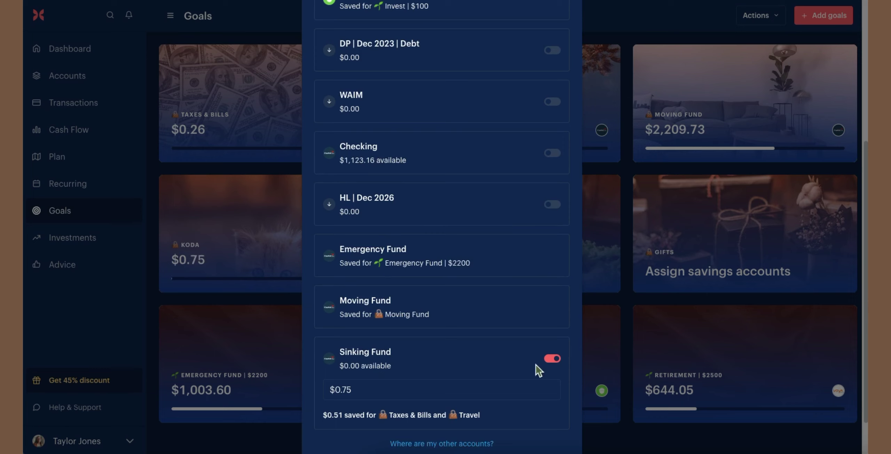
left_click(545, 362)
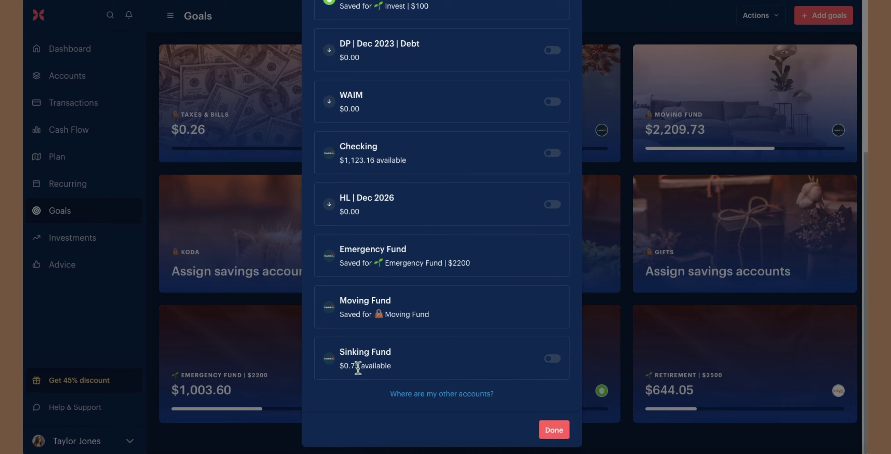
left_click(554, 361)
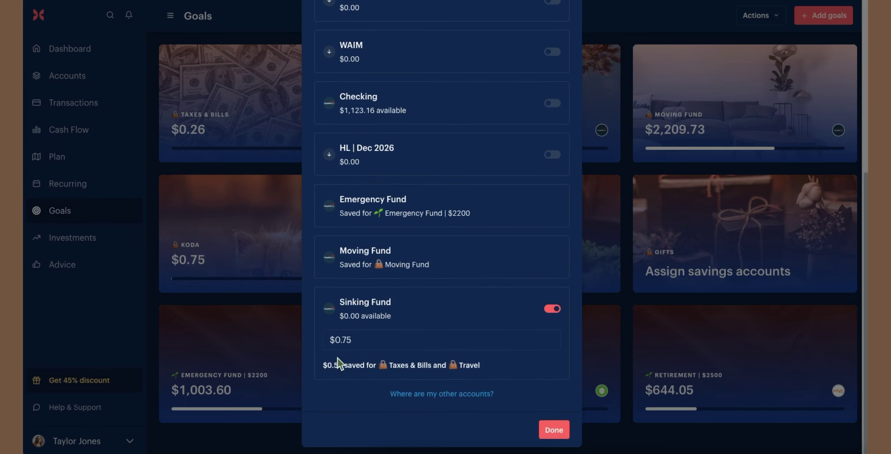
left_click_drag(324, 365, 392, 365)
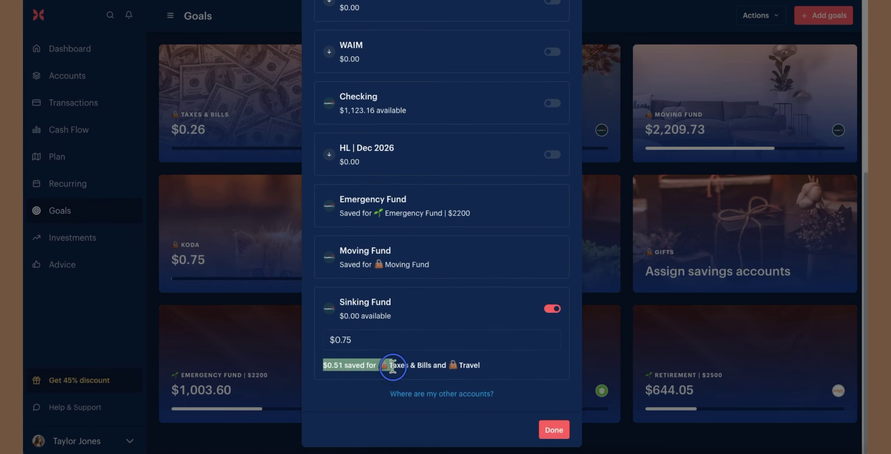
left_click(343, 365)
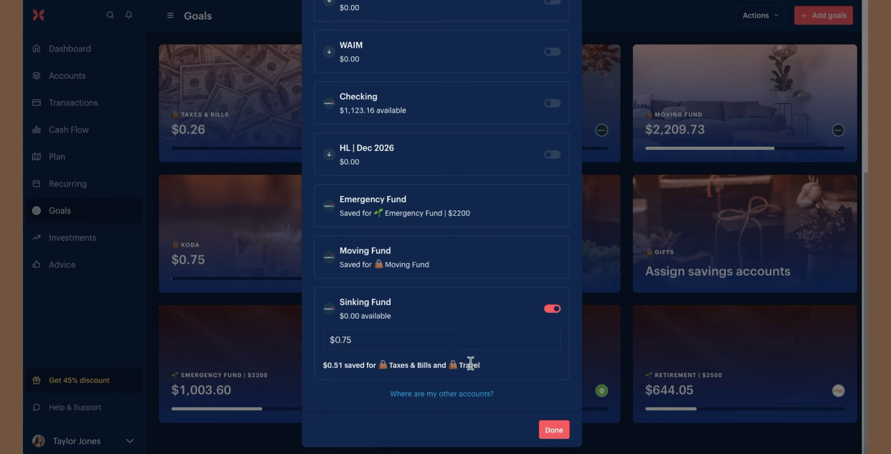
left_click(367, 338)
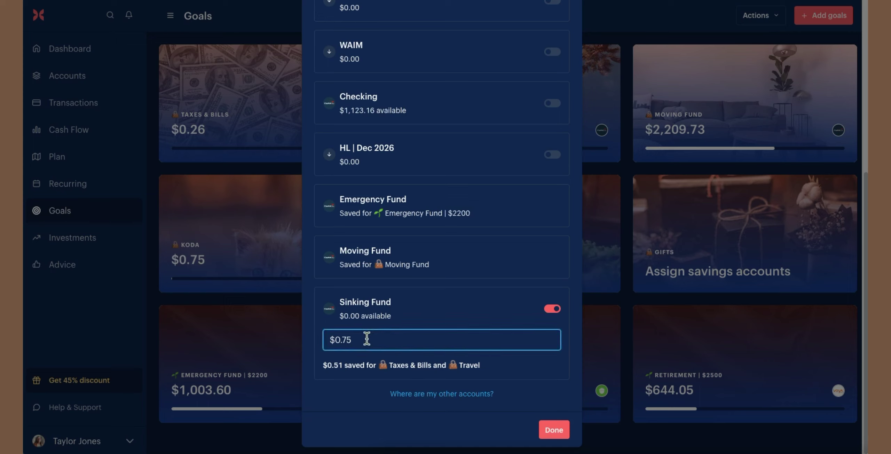
key("BackSpace")
key("BackSpace")
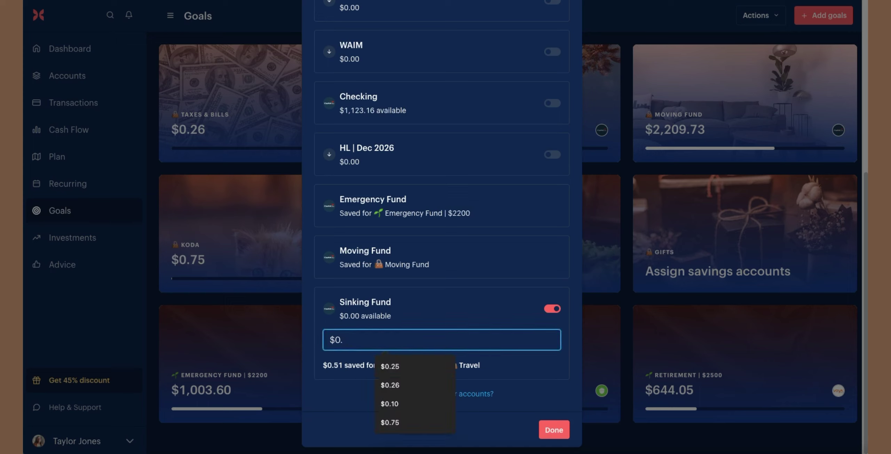
type("25")
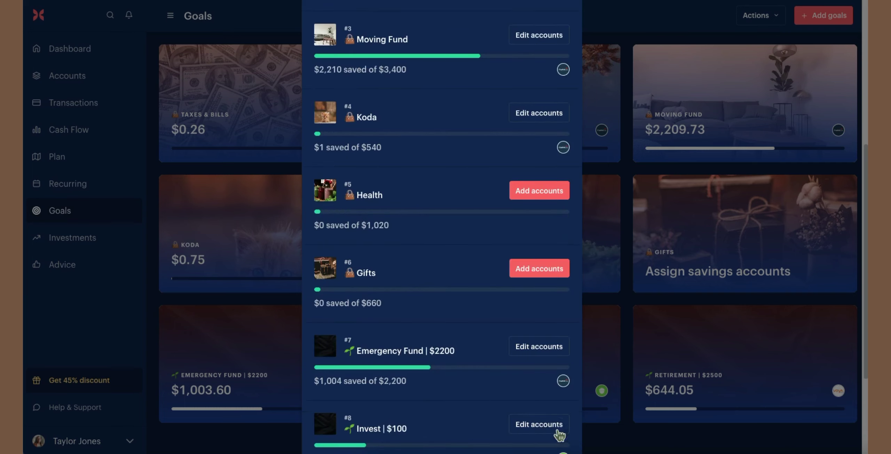
scroll(515, 212, "up", 1)
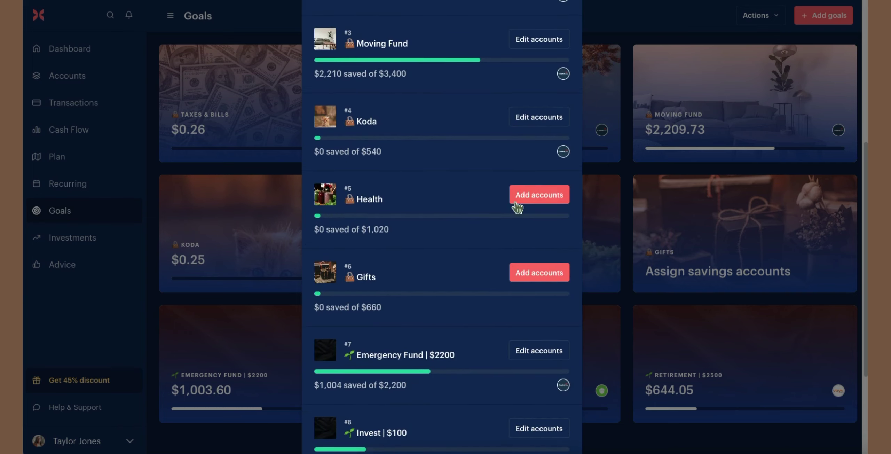
Step: Link Sinking Fund to the Health goal with $0.25 assigned
left_click(523, 196)
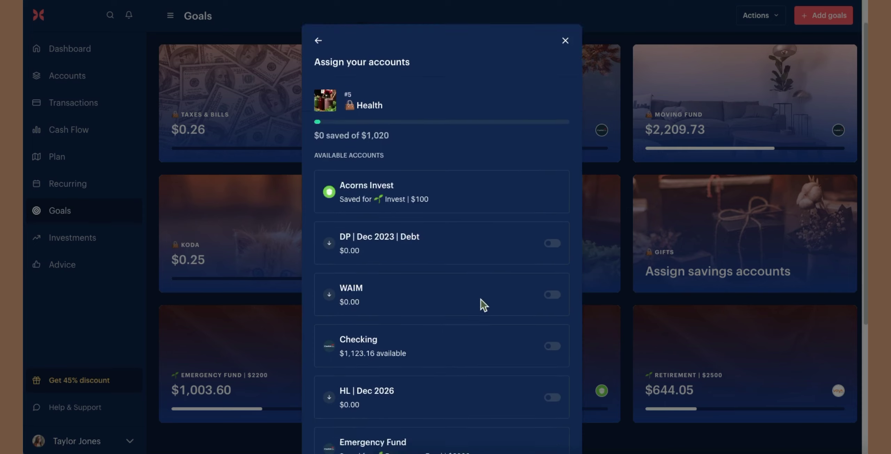
scroll(481, 299, "down", 5)
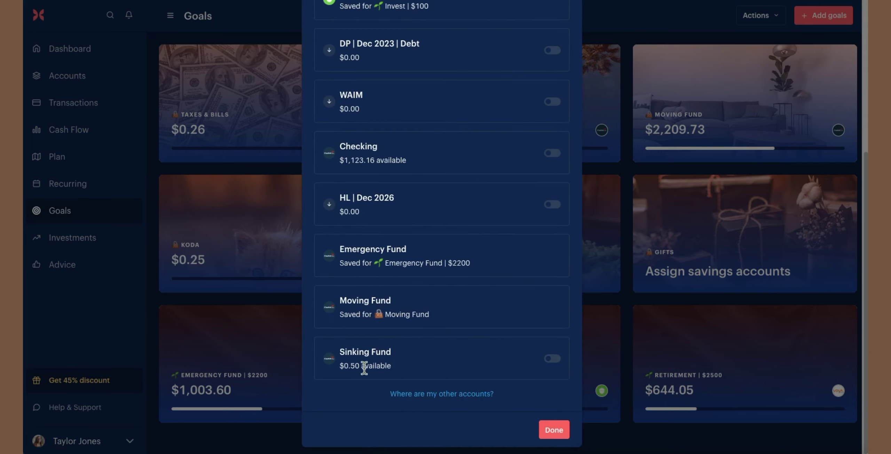
left_click(559, 365)
left_click(383, 394)
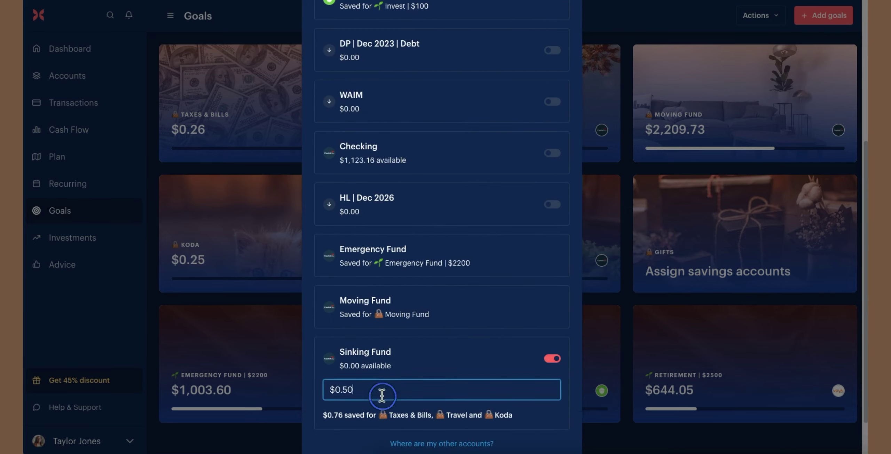
key("BackSpace")
key("BackSpace")
type("25")
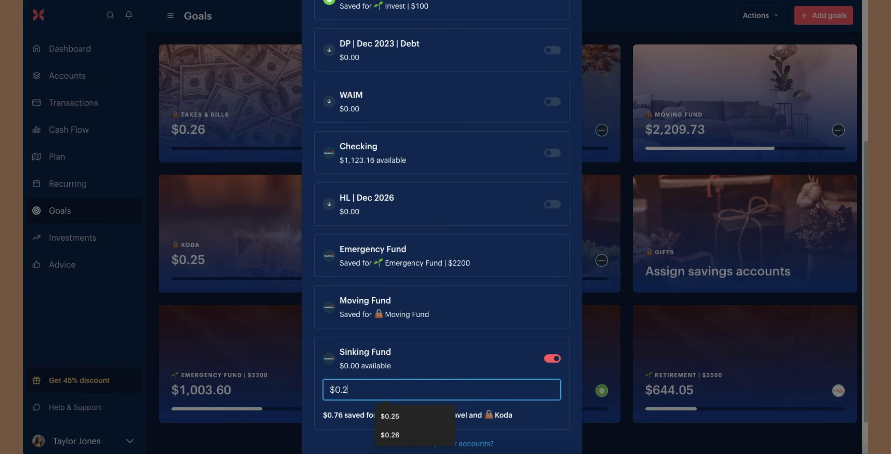
scroll(557, 383, "down", 2)
left_click(556, 429)
Step: Link Sinking Fund to Gifts with its remaining $0.25 and close the assignment list
scroll(537, 277, "down", 4)
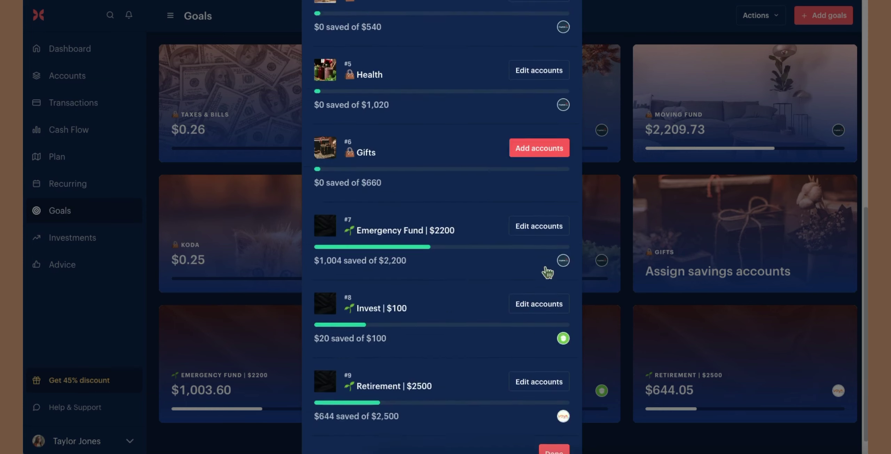
scroll(547, 273, "up", 2)
left_click(537, 183)
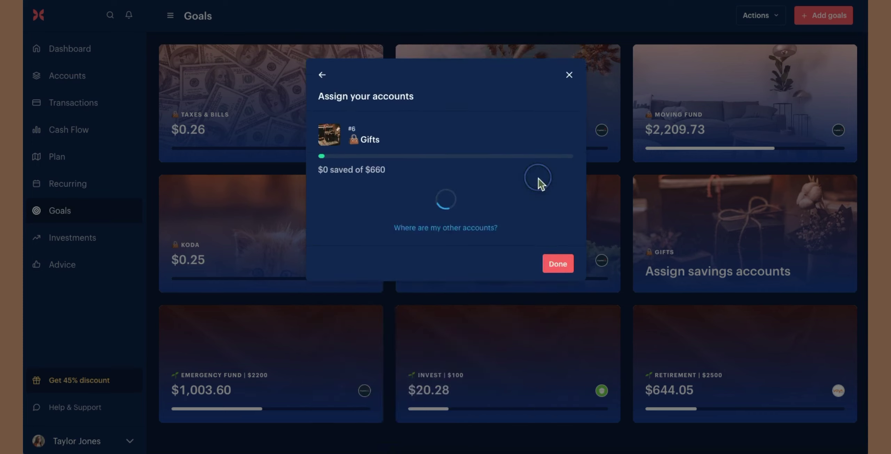
left_click(555, 360)
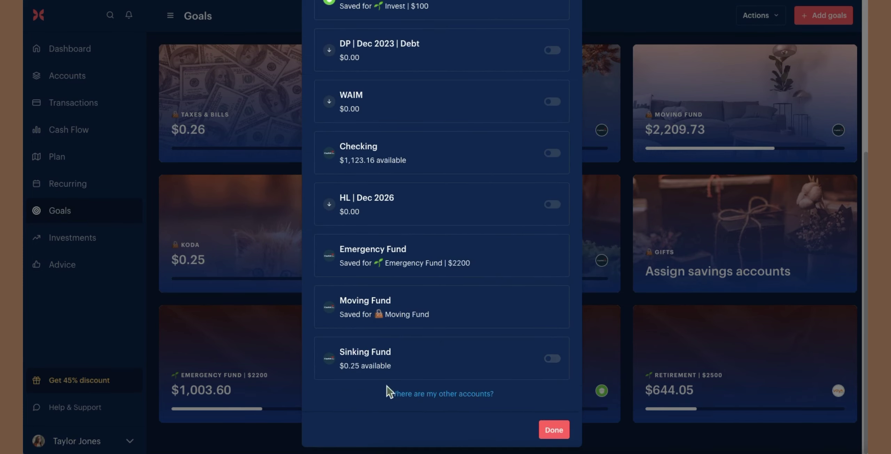
left_click(554, 359)
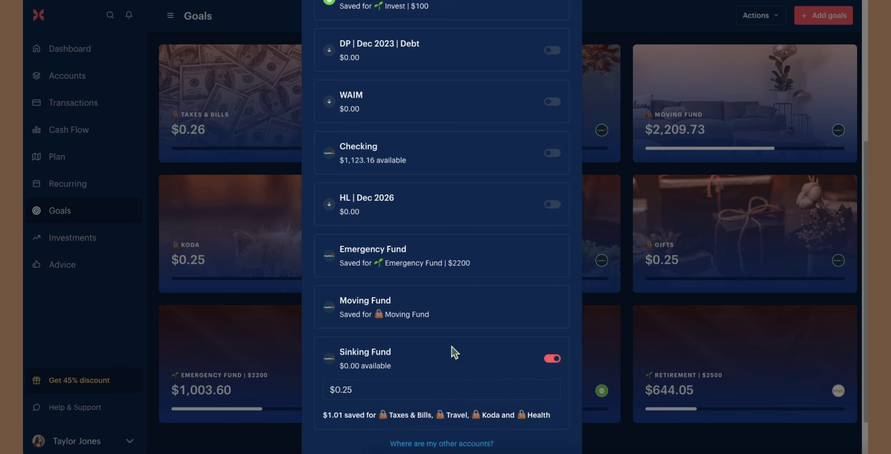
scroll(505, 324, "down", 2)
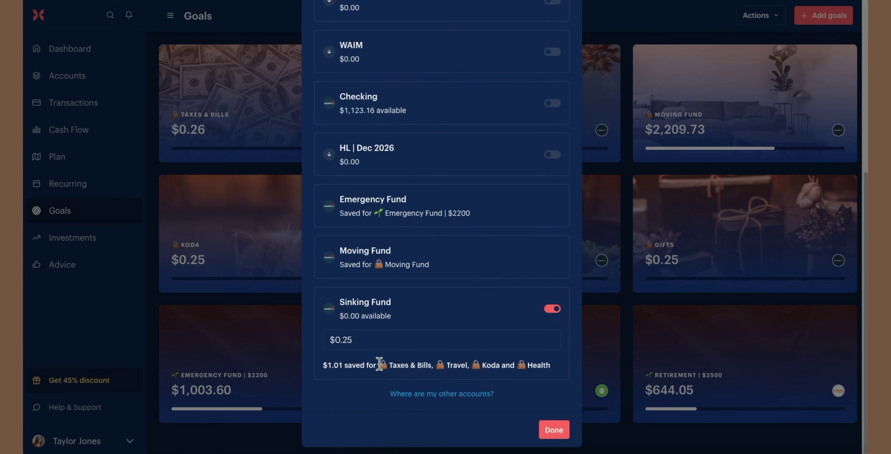
left_click_drag(378, 365, 556, 369)
left_click(566, 430)
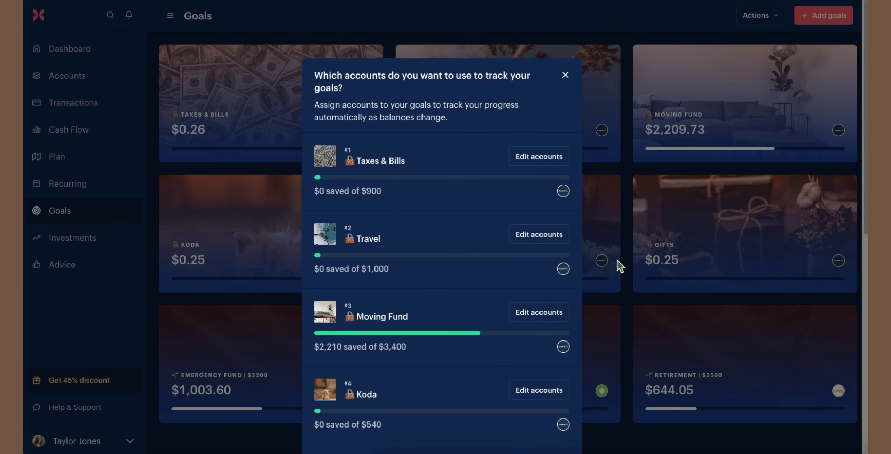
scroll(448, 318, "down", 10)
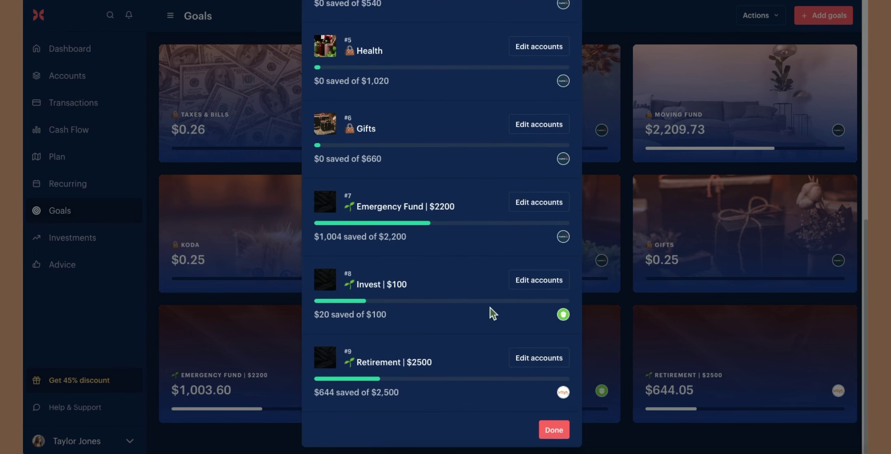
left_click(553, 432)
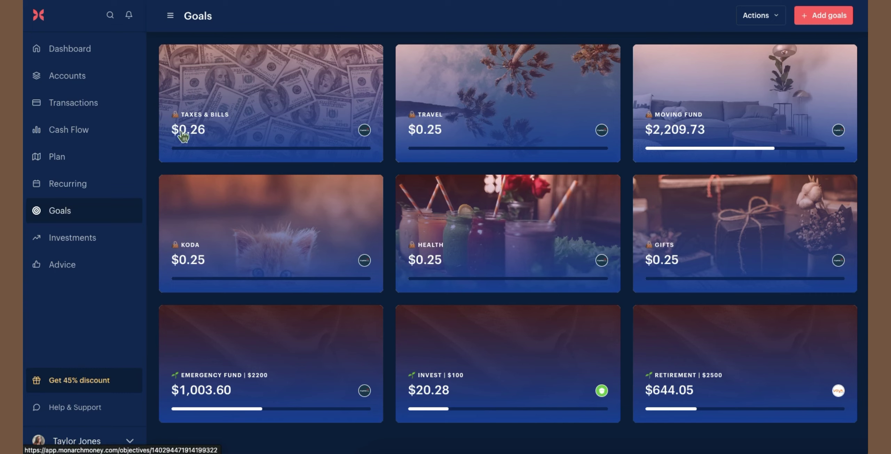
Step: Review the goal cards: Taxes & Bills at $0.26 and Travel at $0.25
left_click_drag(150, 123, 479, 127)
left_click(316, 28)
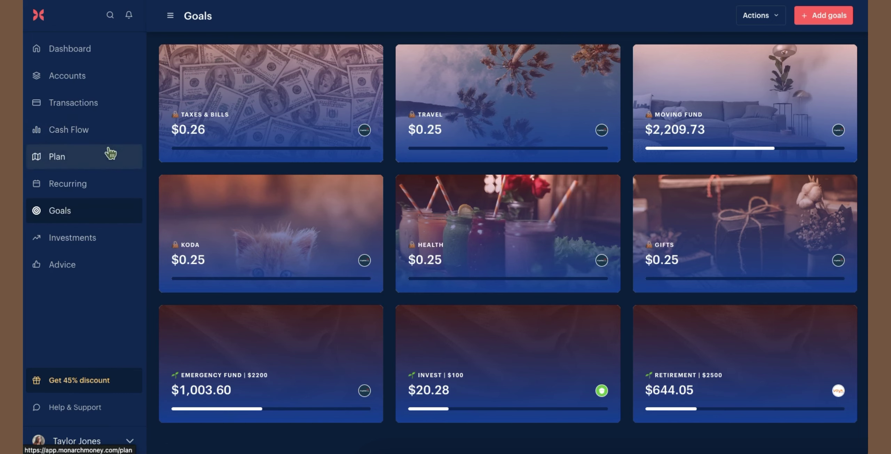
Step: Show the 2024 Plan forecast with the sidebar collapsed and zoomed out, where goal contributions total $500 monthly
left_click(86, 159)
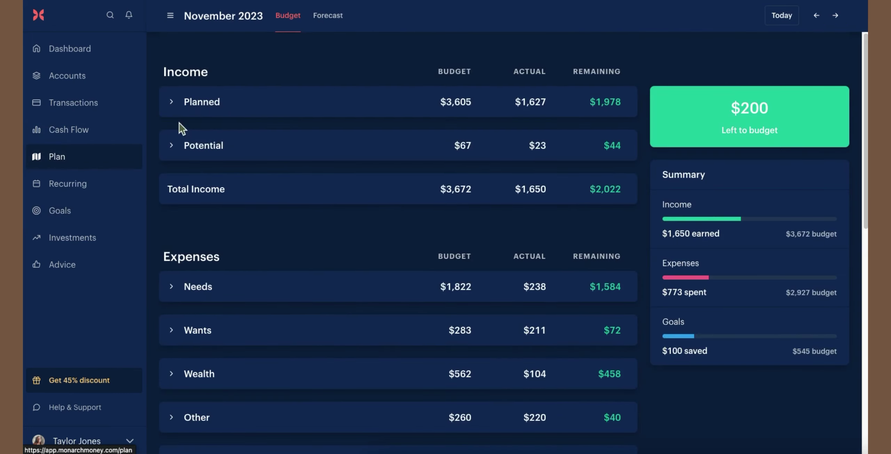
left_click(325, 21)
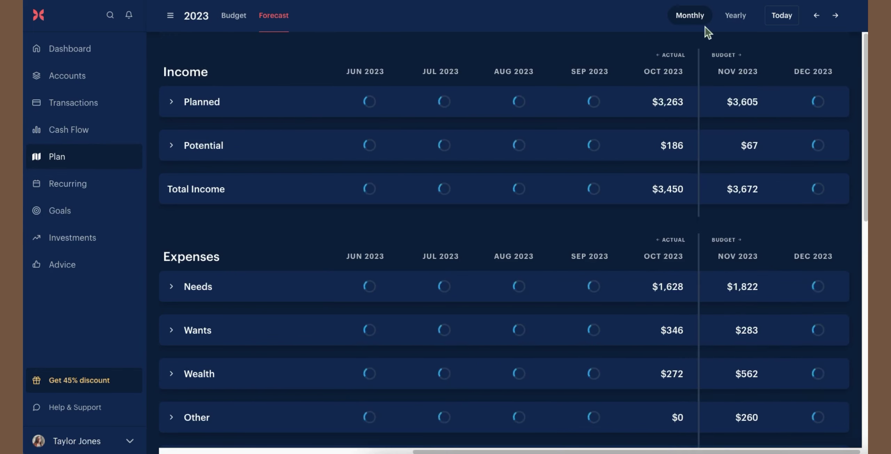
left_click(836, 16)
left_click(170, 16)
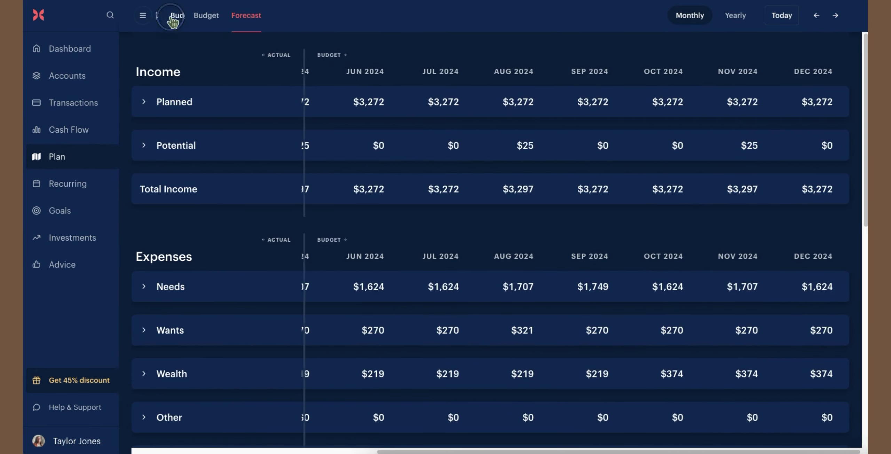
key("ctrl+minus")
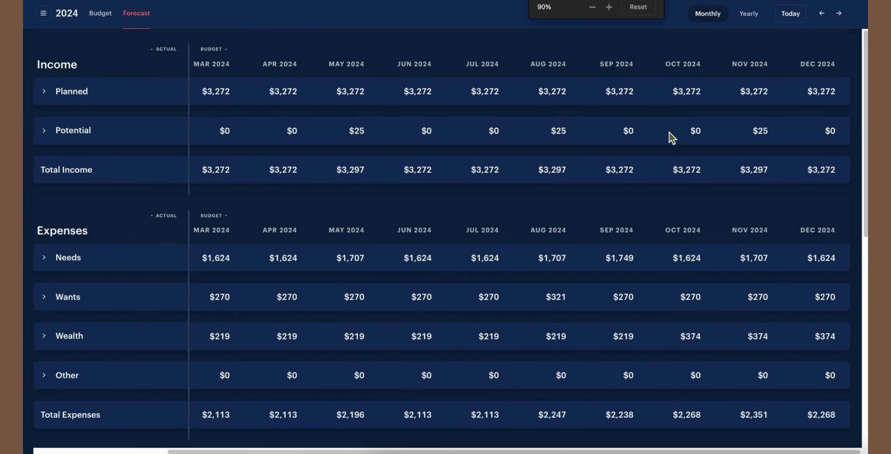
key("ctrl+minus")
left_click(409, 450)
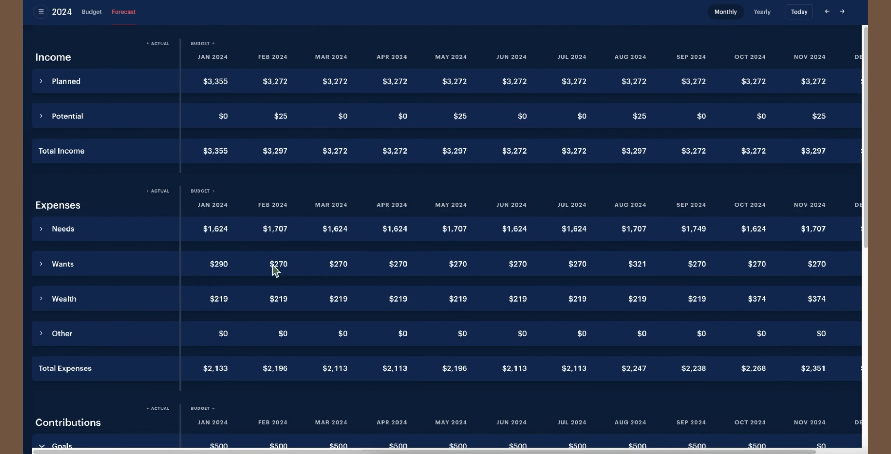
scroll(312, 266, "down", 10)
scroll(312, 266, "up", 2)
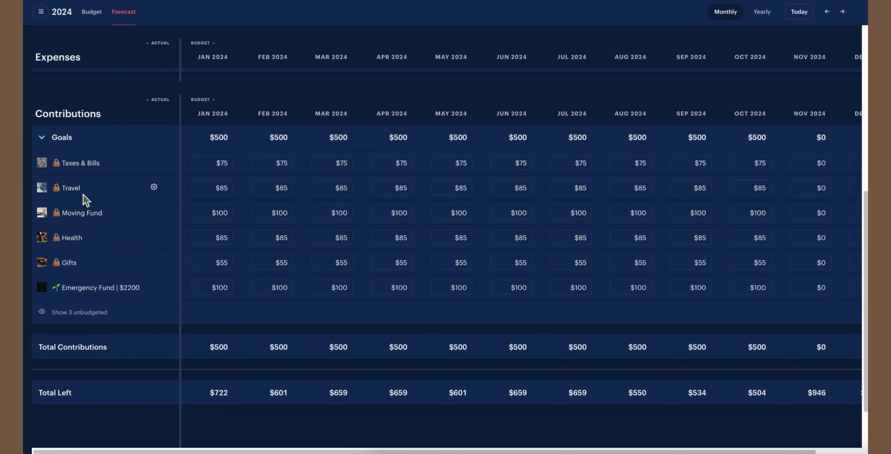
Step: Check the Jan 2024 Taxes & Bills contribution and reveal the unbudgeted Koda, Invest and Retirement goals at $0
scroll(246, 163, "up", 1)
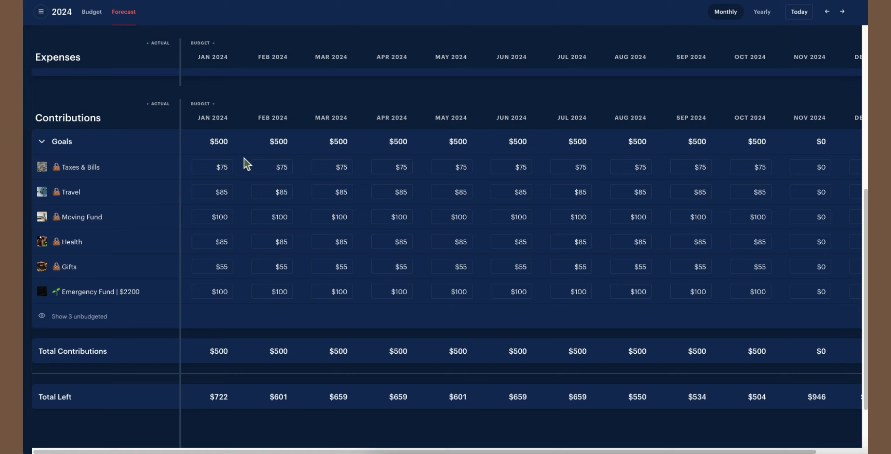
left_click(215, 167)
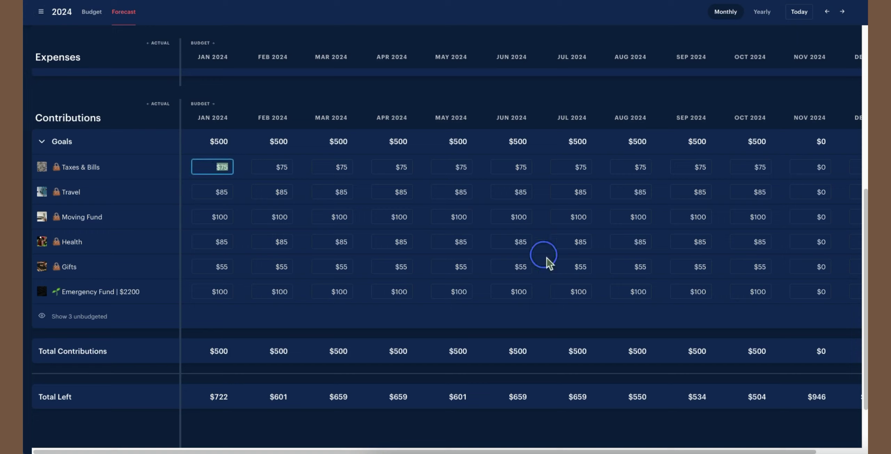
left_click(233, 325)
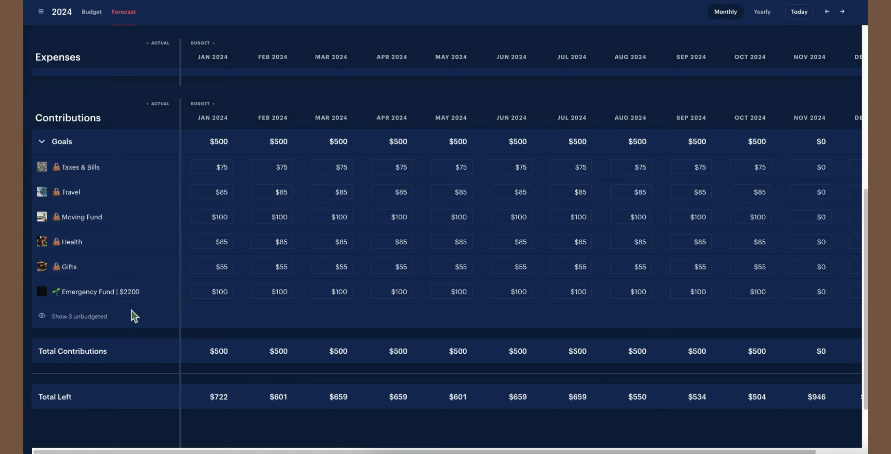
left_click(105, 317)
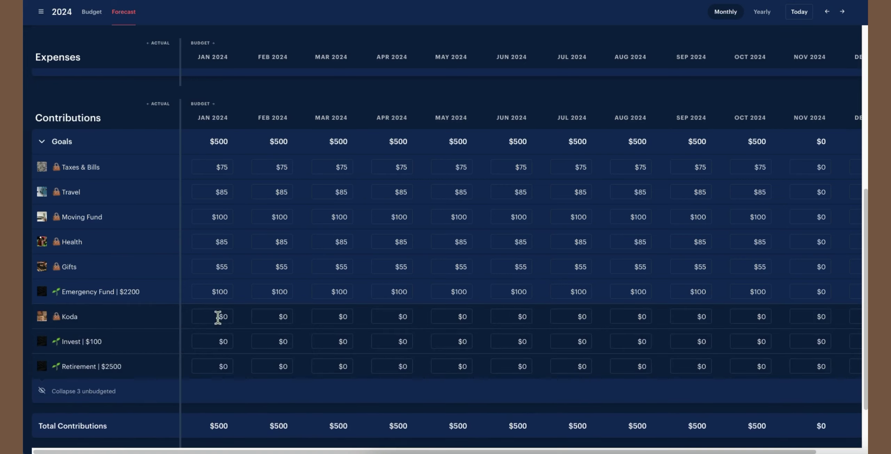